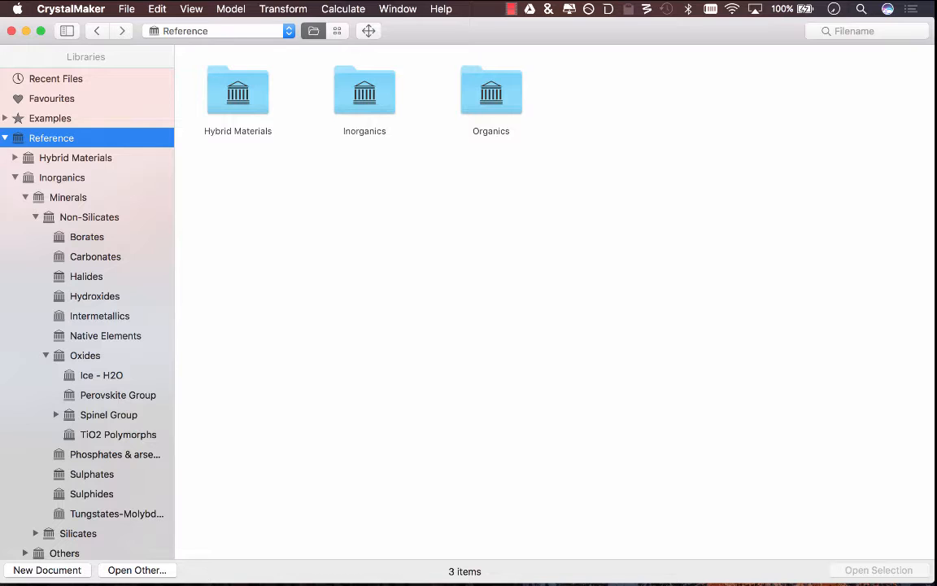
- Open the Corundum - (alpha)Al2O3 structure from the Oxides group of the reference library
{"action": "left_click", "coordinate": [79, 355]}
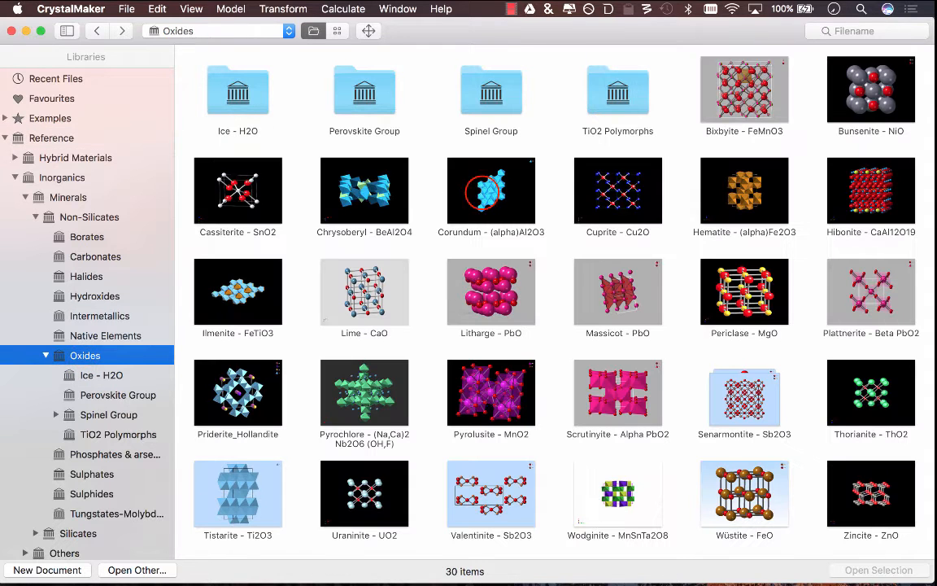
{"action": "left_click", "coordinate": [483, 190]}
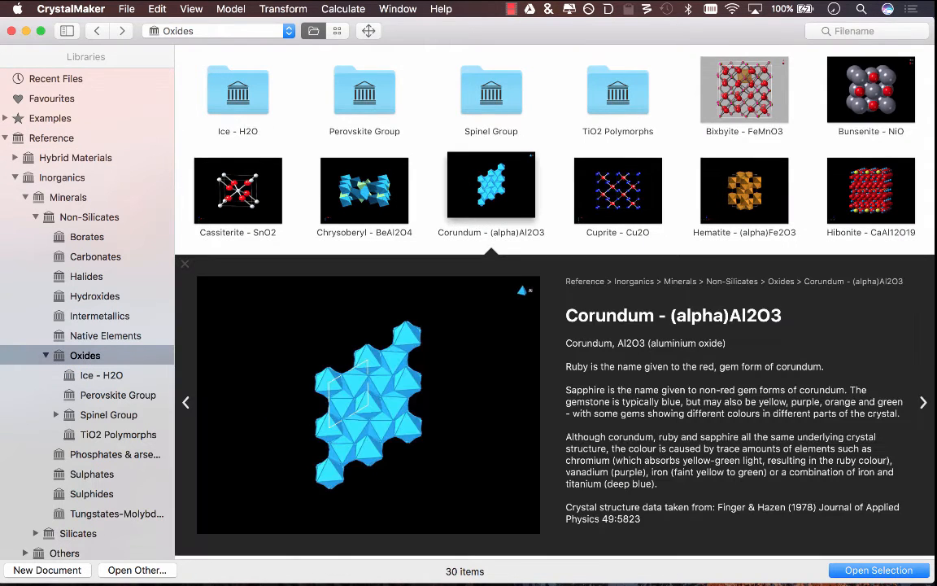
{"action": "left_click", "coordinate": [879, 570]}
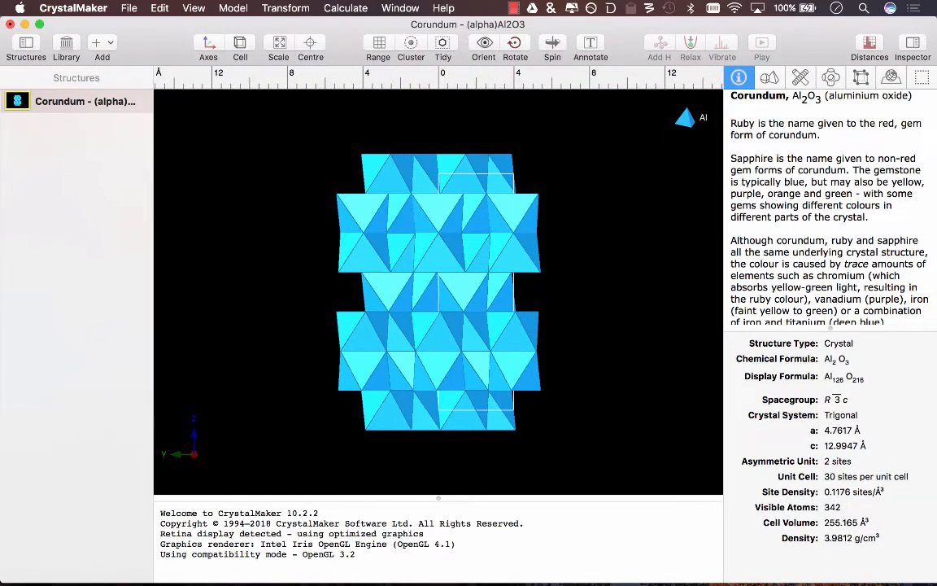
- Hide the log and rotate the corundum model to an oblique view
{"action": "left_click", "coordinate": [194, 8]}
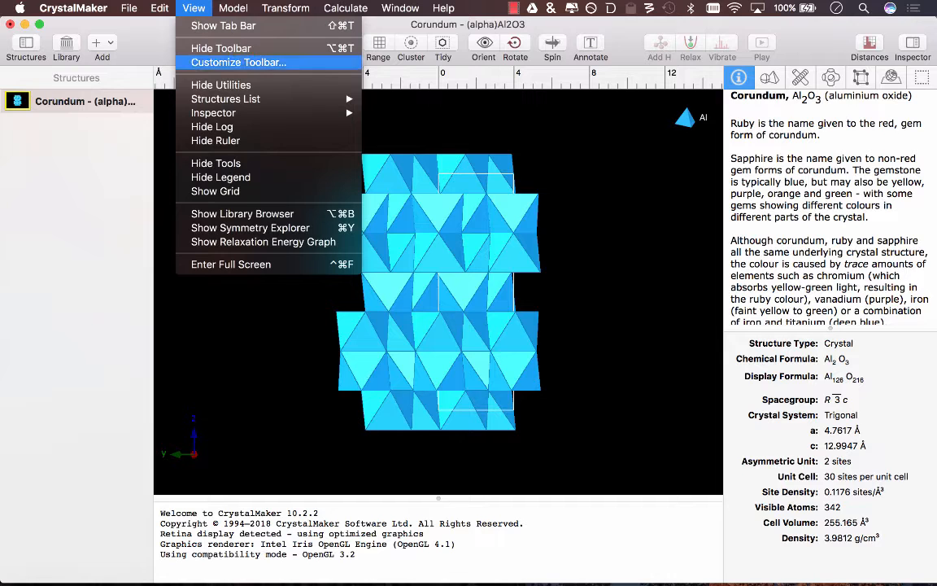
{"action": "mouse_move", "coordinate": [244, 98]}
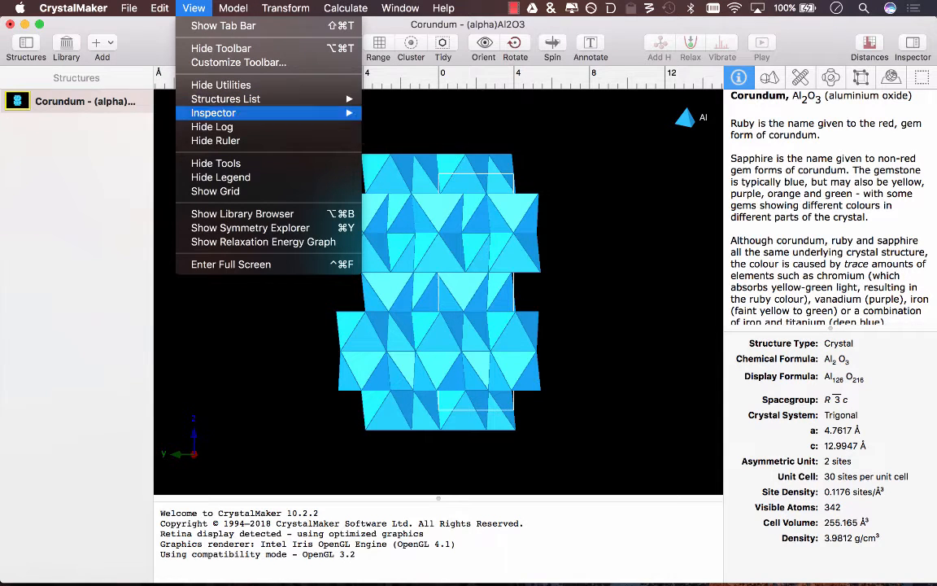
{"action": "left_click", "coordinate": [218, 127]}
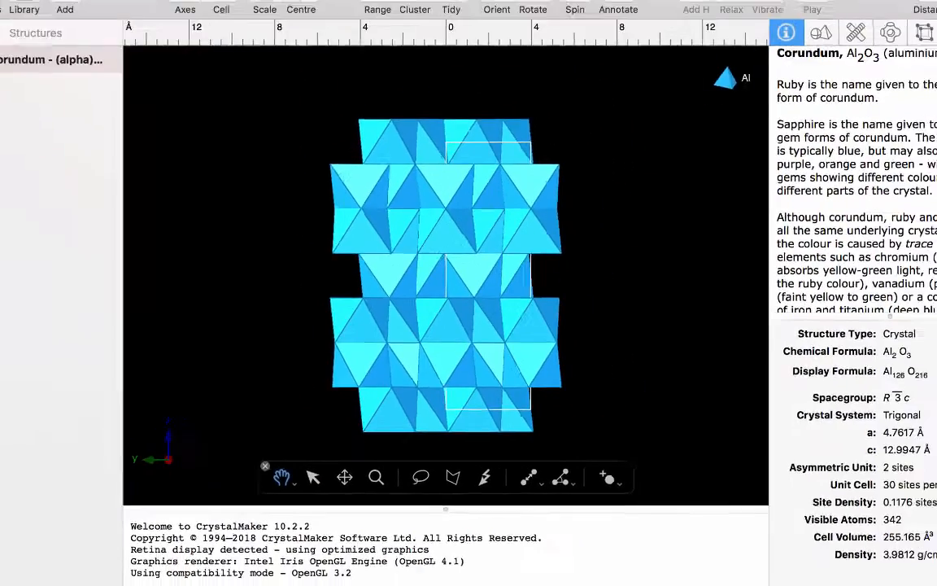
{"action": "left_click", "coordinate": [397, 280]}
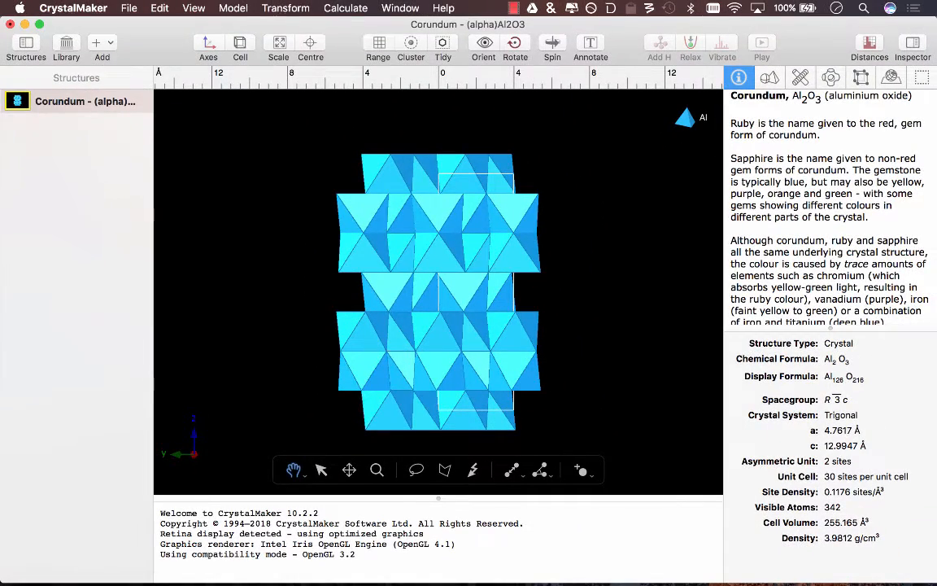
{"action": "left_click_drag", "start_coordinate": [389, 354], "coordinate": [422, 334]}
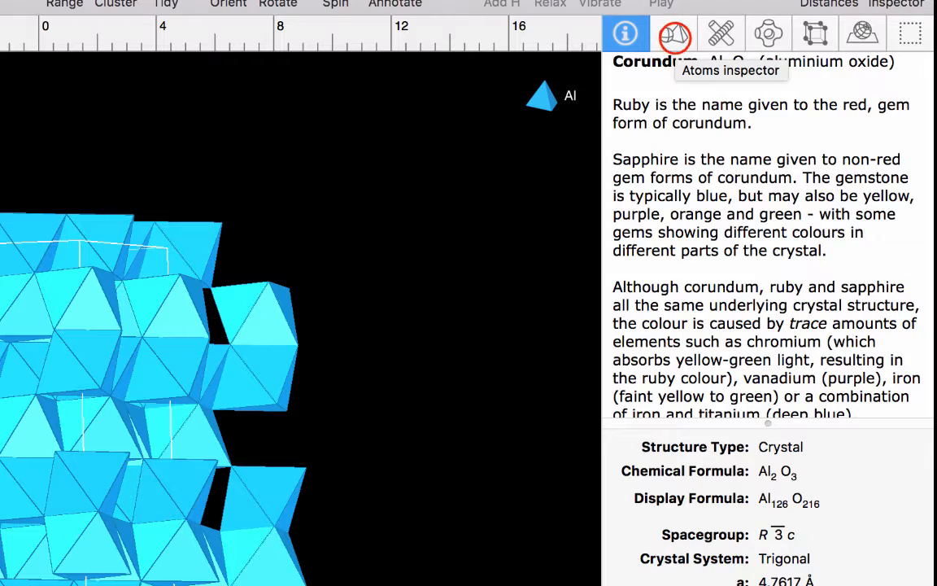
- Set the Al style to Translucent + Atom and Bond Cylinders, and show the O sites as single atom spheres
{"action": "left_click", "coordinate": [673, 34]}
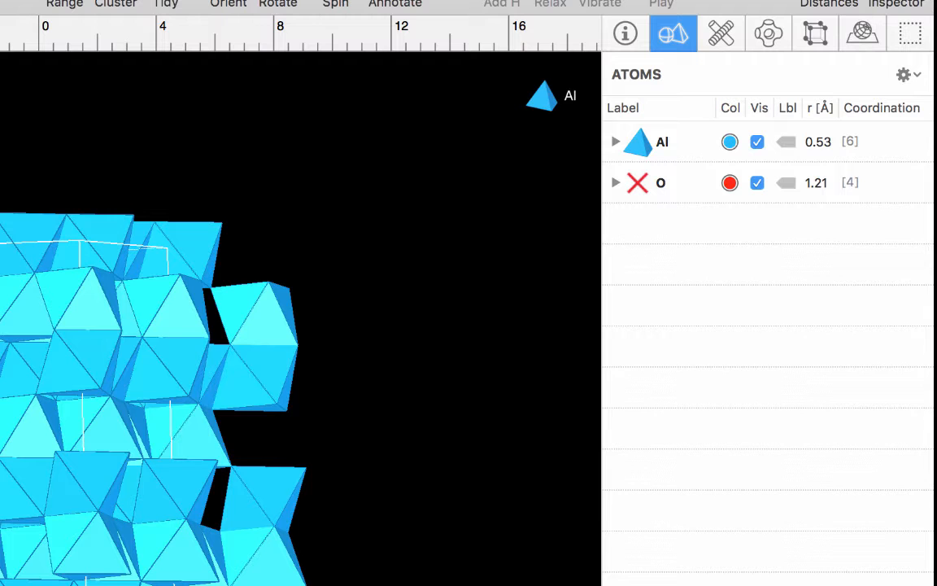
{"action": "left_click", "coordinate": [641, 145]}
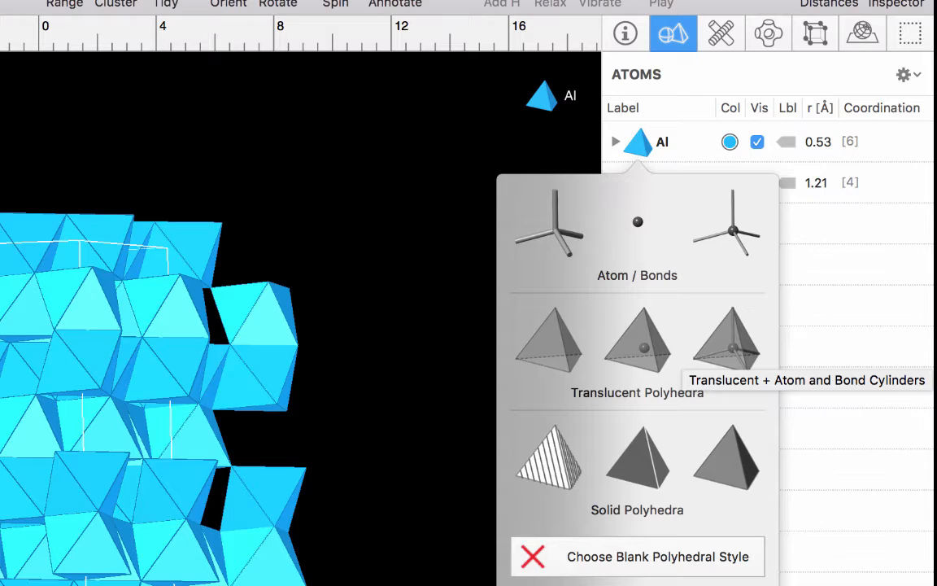
{"action": "left_click", "coordinate": [726, 342]}
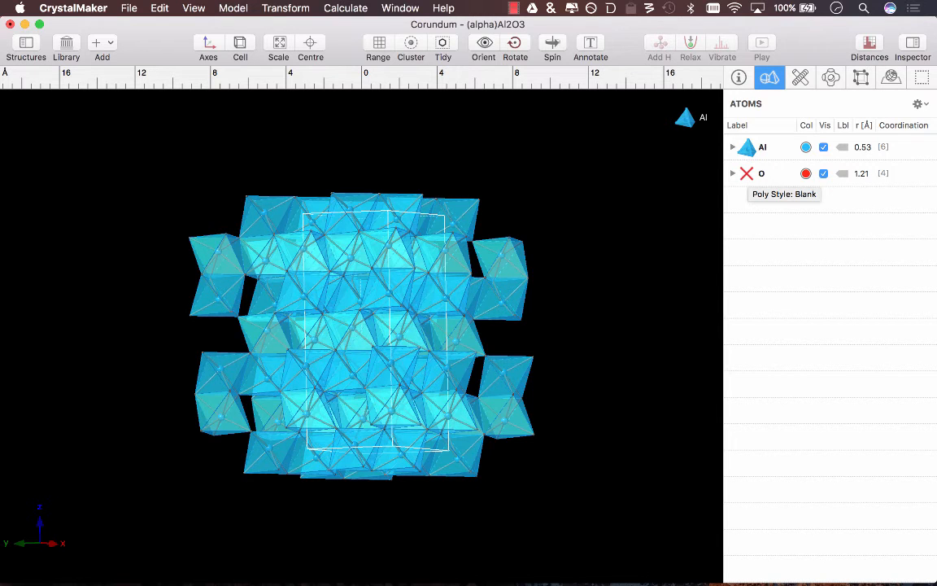
{"action": "left_click", "coordinate": [747, 173]}
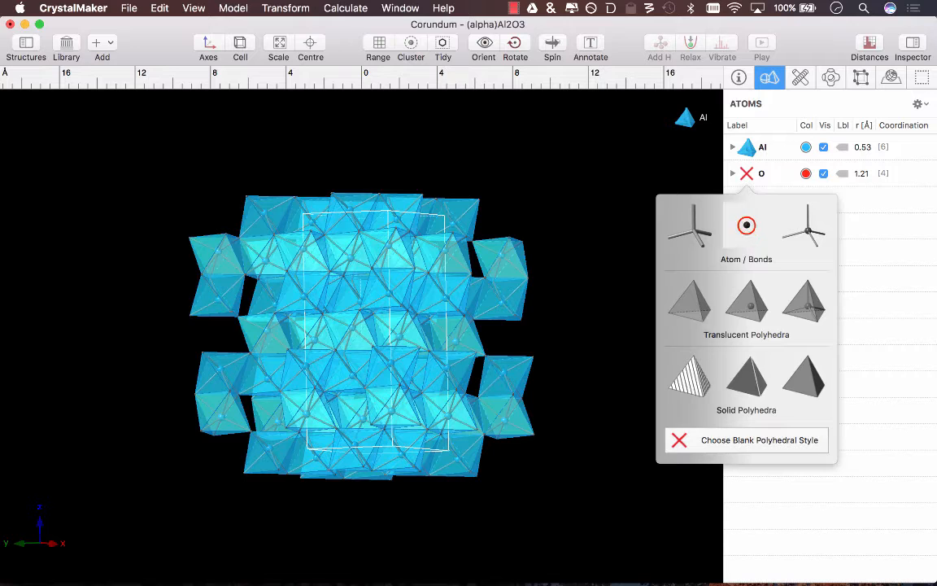
{"action": "left_click", "coordinate": [747, 226]}
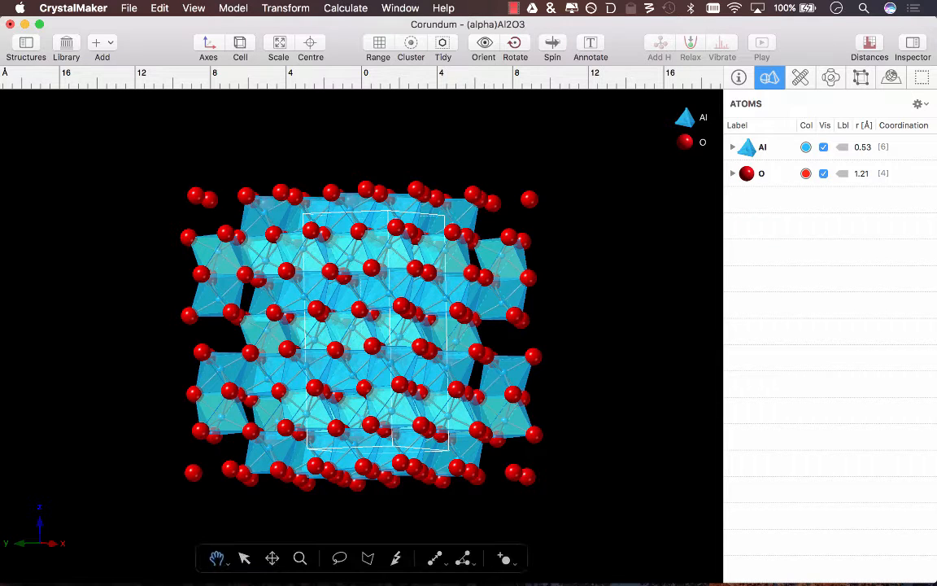
- Try bright blue as the Al colour, and settle on cyan
{"action": "left_click", "coordinate": [805, 146]}
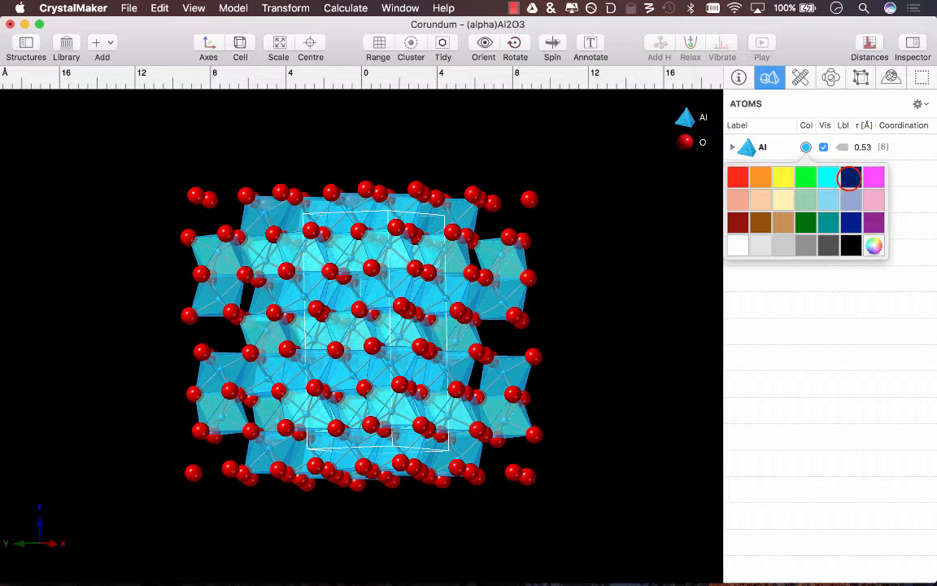
{"action": "left_click", "coordinate": [851, 176]}
{"action": "left_click", "coordinate": [806, 146]}
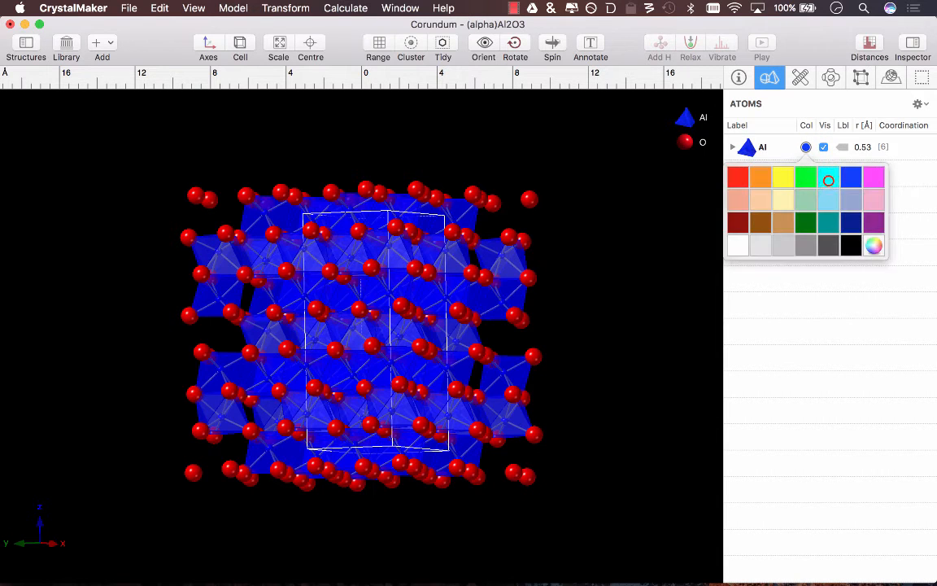
{"action": "left_click", "coordinate": [829, 177]}
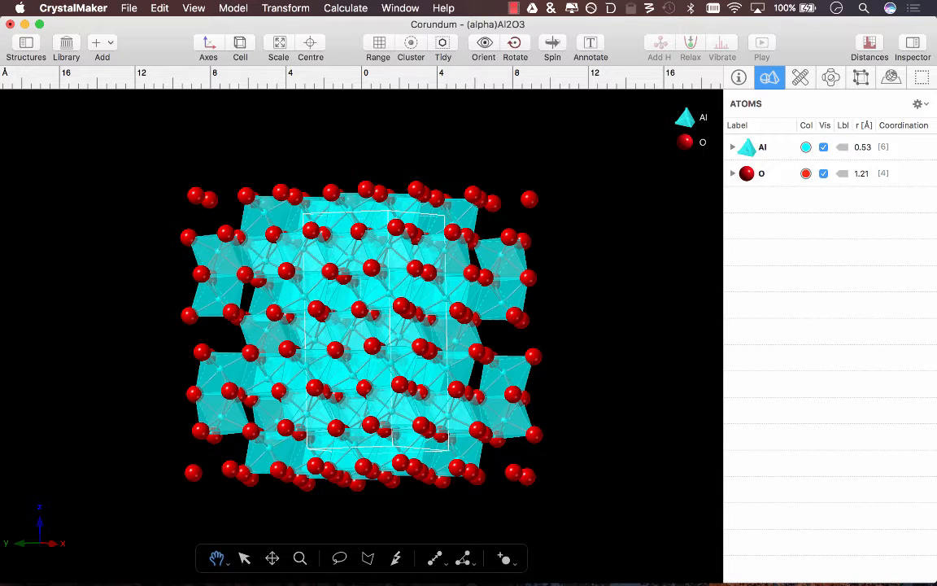
- Hide and restore the Al sites, and do the same for the O sites
{"action": "left_click", "coordinate": [824, 146]}
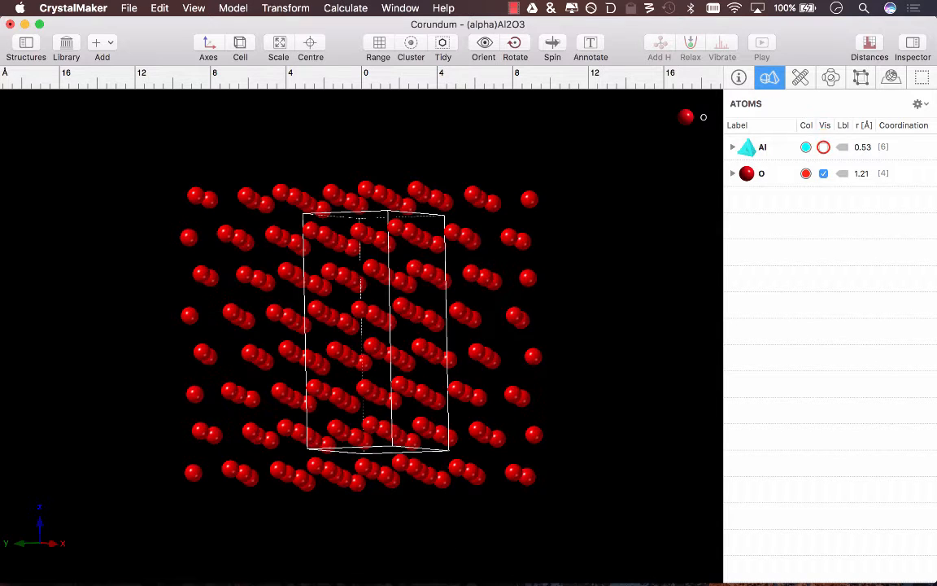
{"action": "left_click", "coordinate": [824, 146]}
{"action": "left_click", "coordinate": [823, 173]}
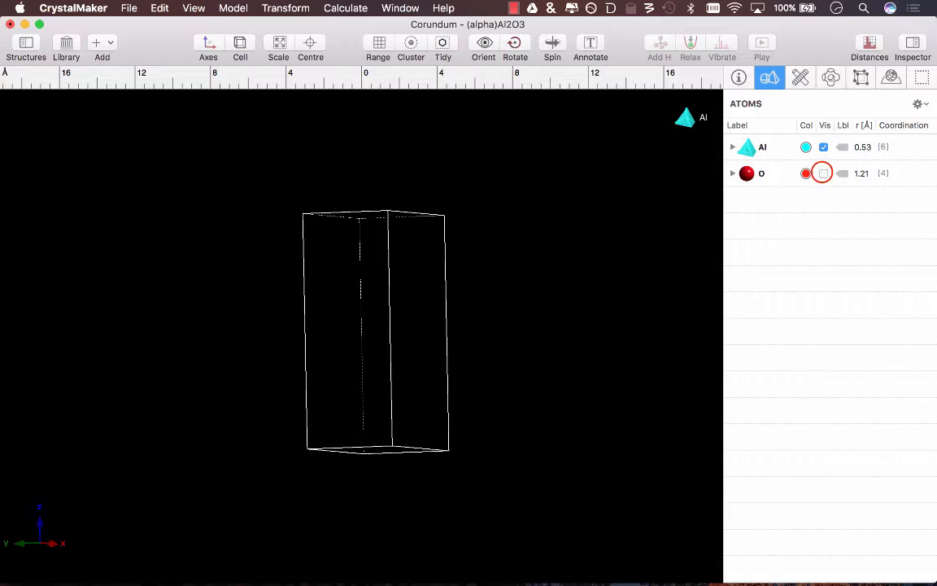
{"action": "left_click", "coordinate": [824, 173]}
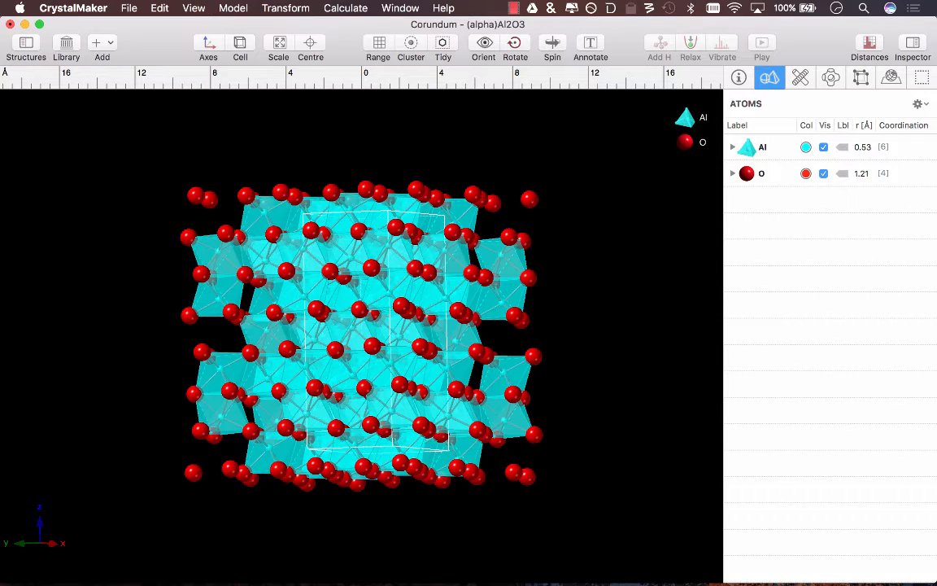
- Examine the Al–O bond settings and the commands for adding or auto-generating bonds
{"action": "left_click", "coordinate": [801, 76]}
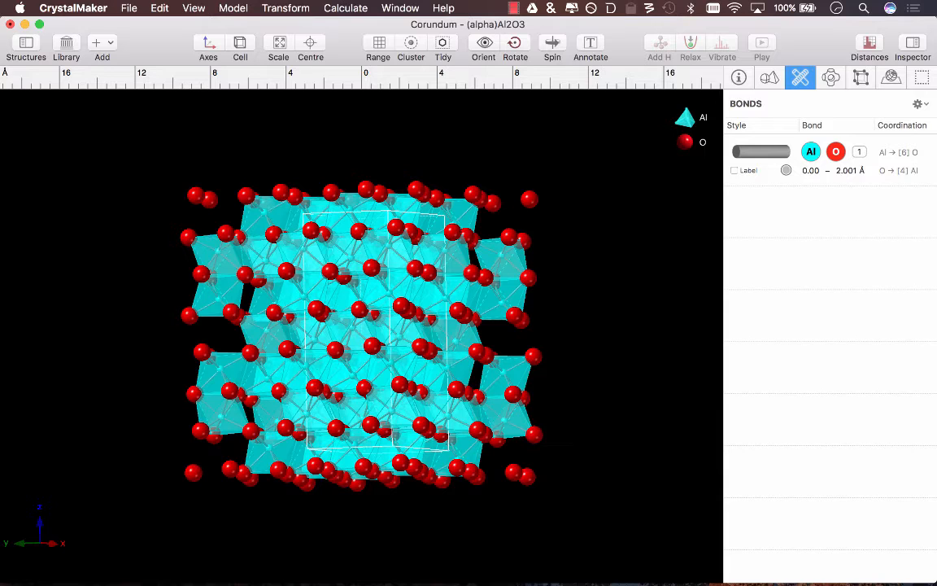
{"action": "right_click", "coordinate": [786, 201]}
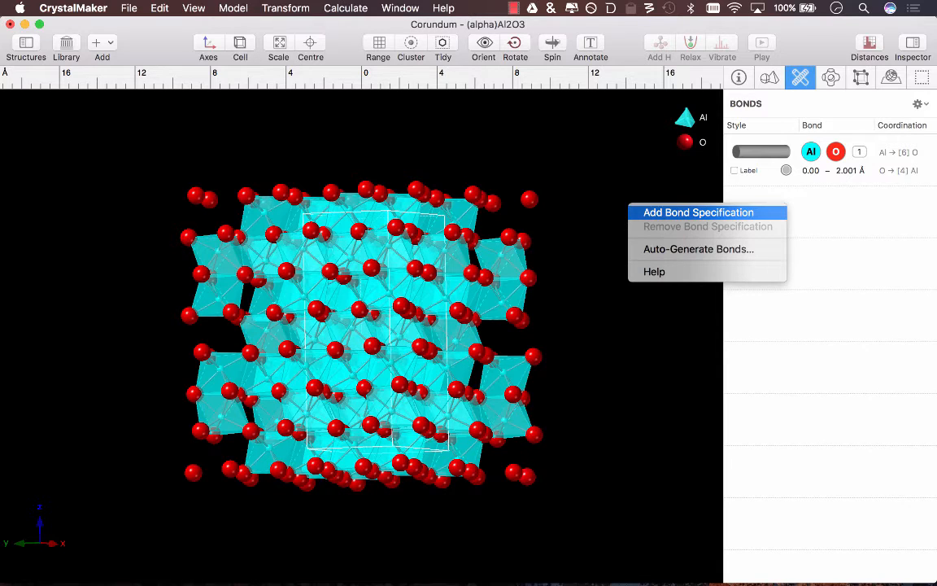
{"action": "left_click", "coordinate": [732, 212]}
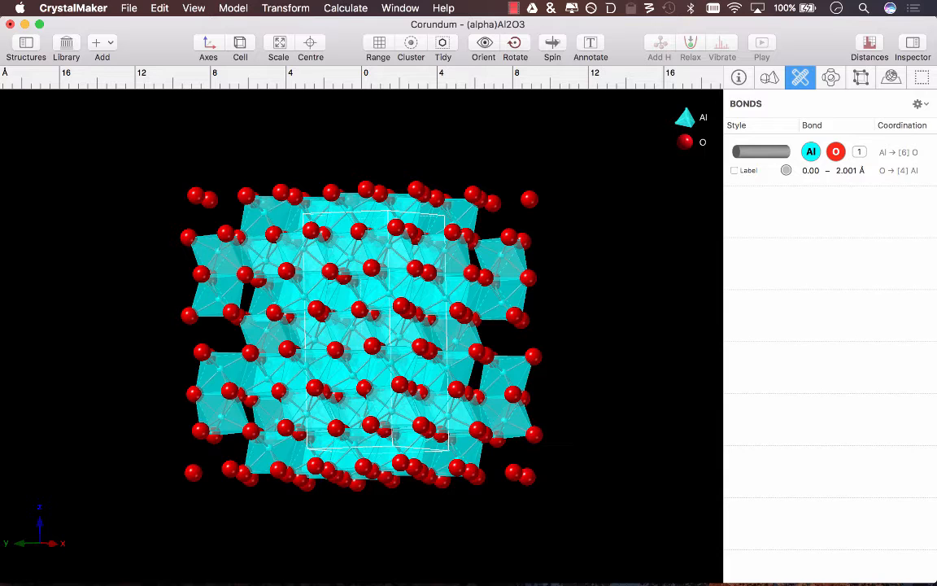
- Try to add a new lattice plane, and rotate the corundum model to look nearly along its z axis
{"action": "left_click", "coordinate": [830, 77]}
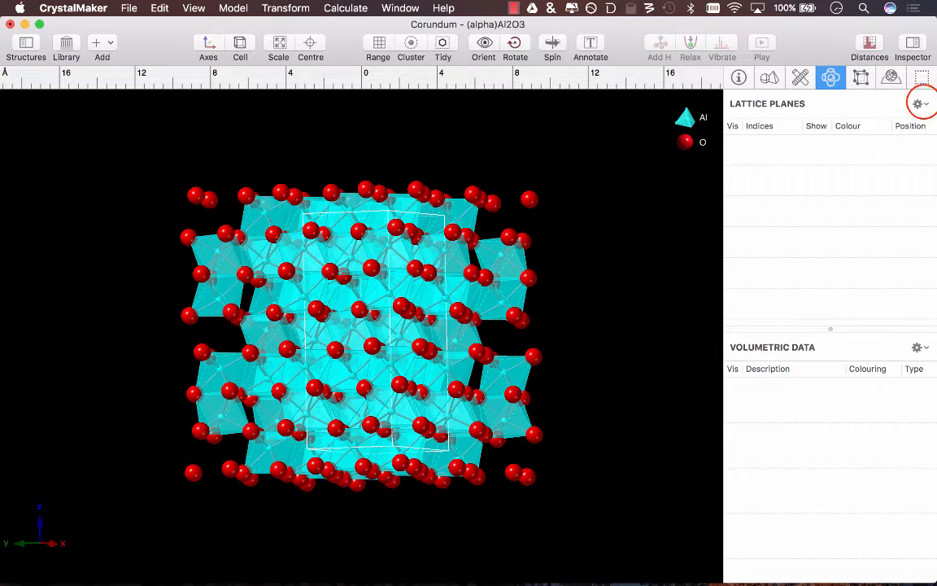
{"action": "left_click", "coordinate": [920, 103]}
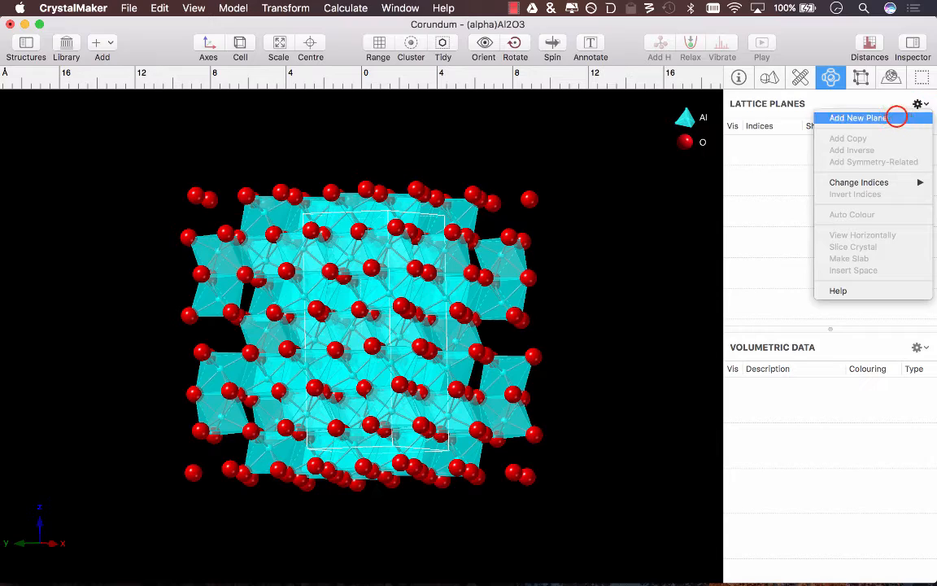
{"action": "left_click", "coordinate": [896, 118]}
{"action": "left_click_drag", "start_coordinate": [390, 268], "coordinate": [362, 407]}
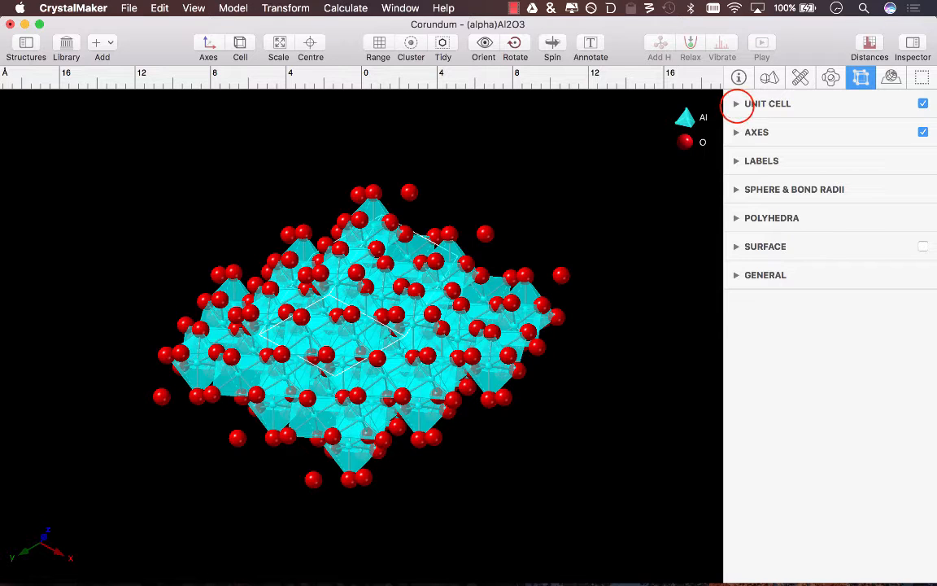
- Set the unit cell outline's line width to 1.5 px, and expand the axes and labels settings
{"action": "left_click", "coordinate": [737, 103]}
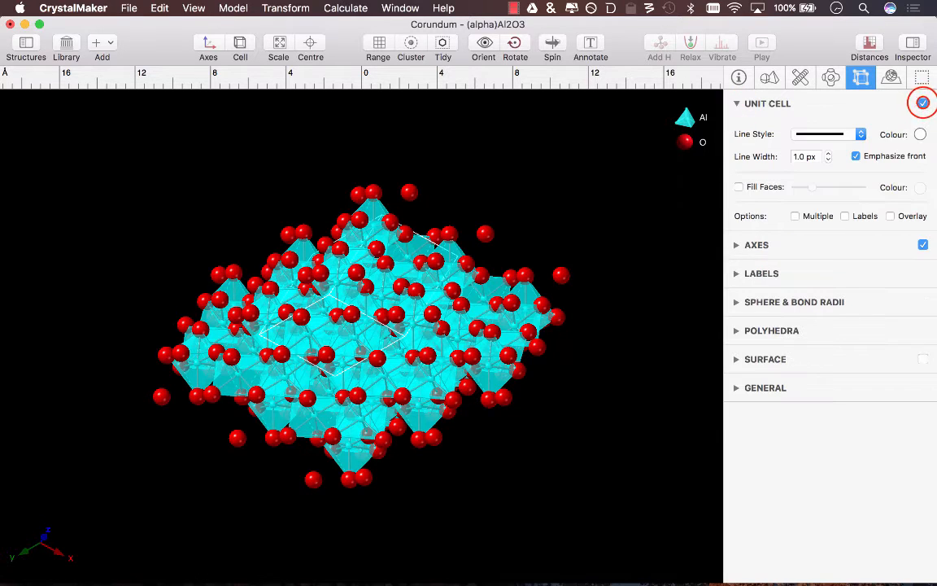
{"action": "left_click", "coordinate": [828, 153]}
{"action": "left_click", "coordinate": [828, 153]}
{"action": "left_click", "coordinate": [828, 153]}
{"action": "left_click", "coordinate": [827, 153]}
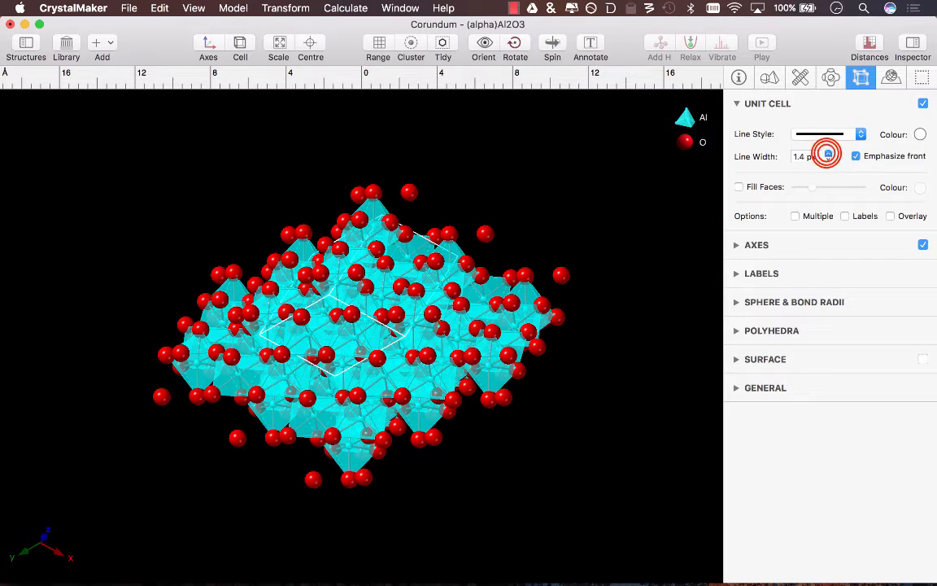
{"action": "left_click", "coordinate": [827, 153]}
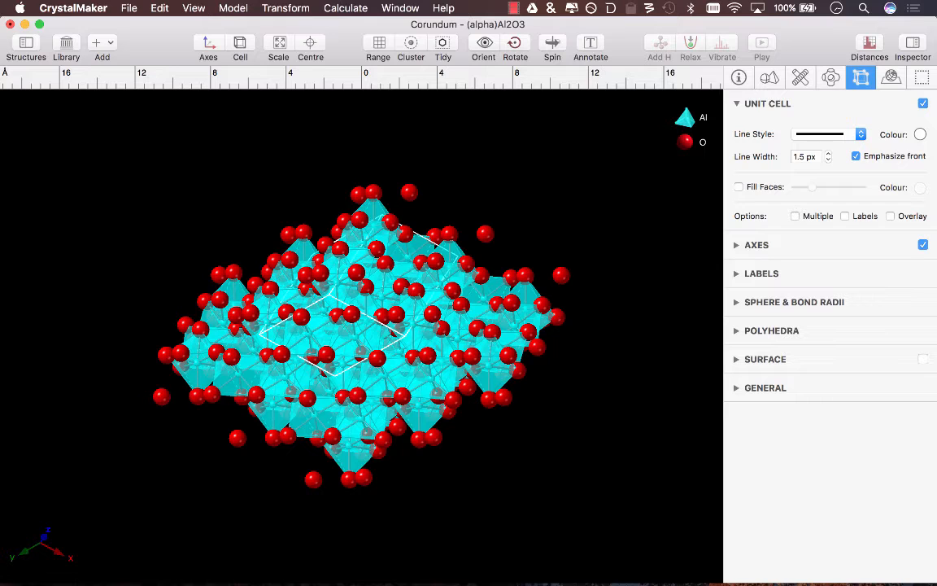
{"action": "left_click", "coordinate": [765, 244]}
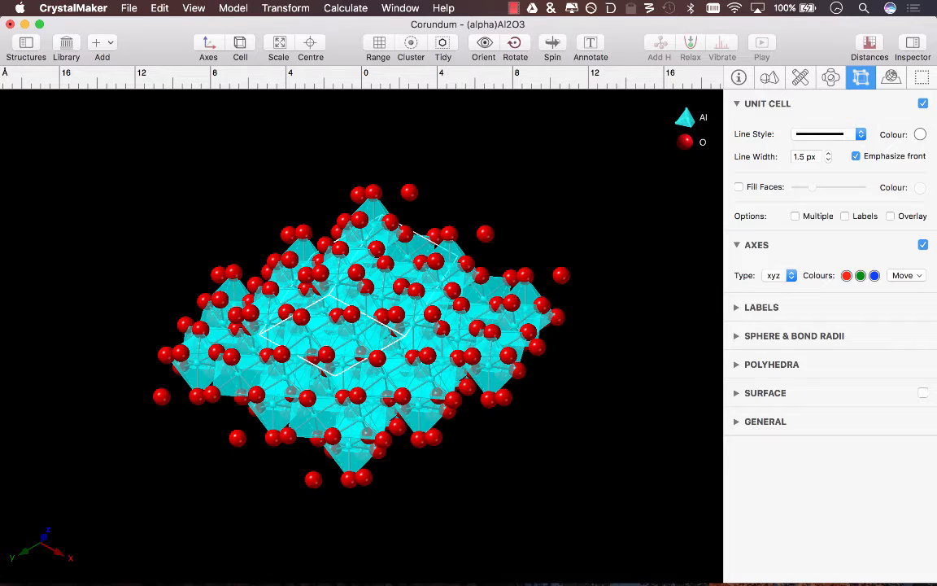
{"action": "left_click", "coordinate": [762, 306]}
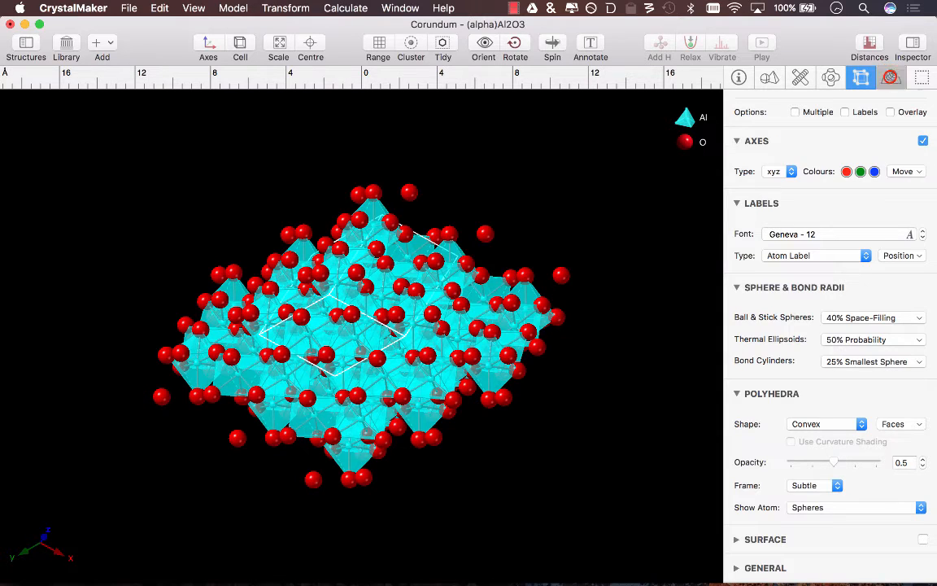
- Try the white and Reflected Gradient backgrounds, and apply the blue linear gradient background
{"action": "left_click", "coordinate": [892, 77]}
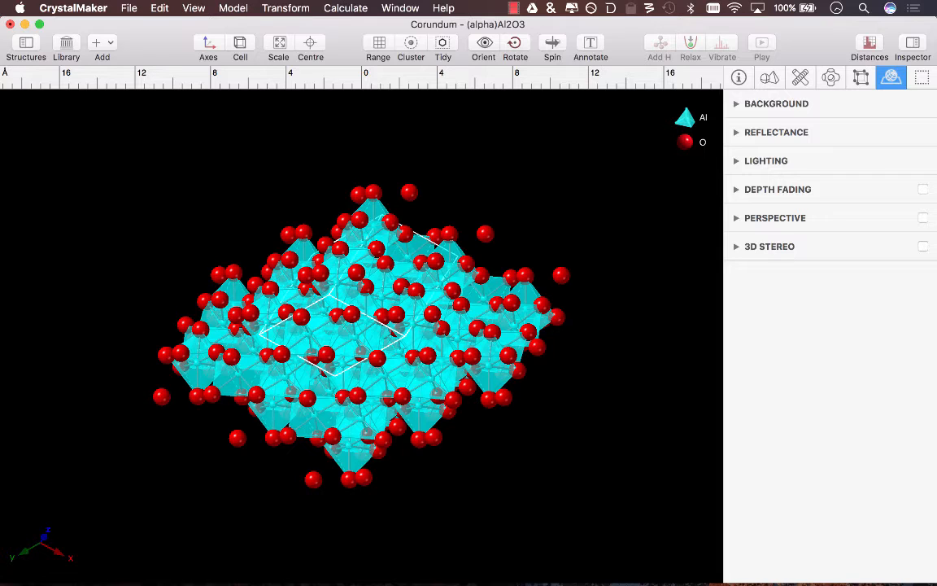
{"action": "left_click", "coordinate": [757, 106]}
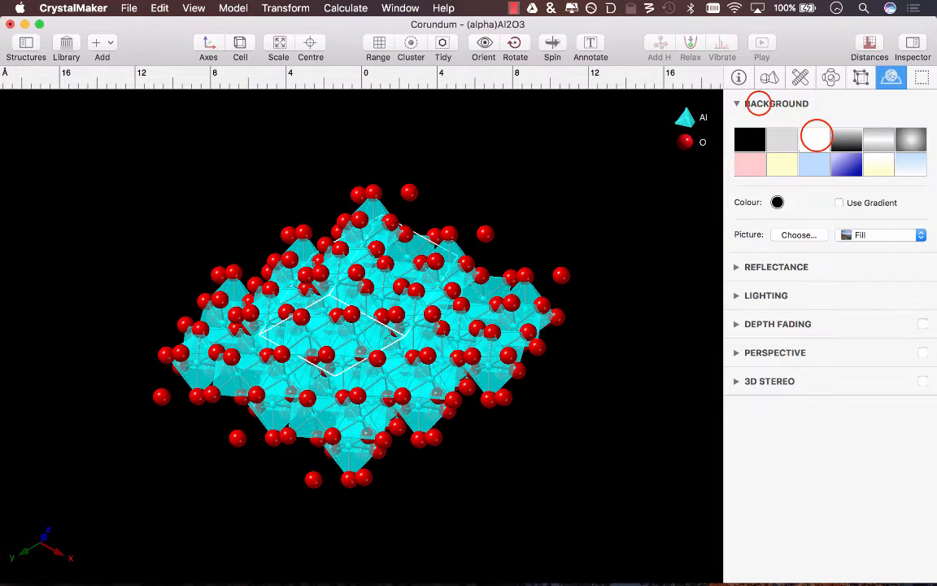
{"action": "left_click", "coordinate": [816, 137]}
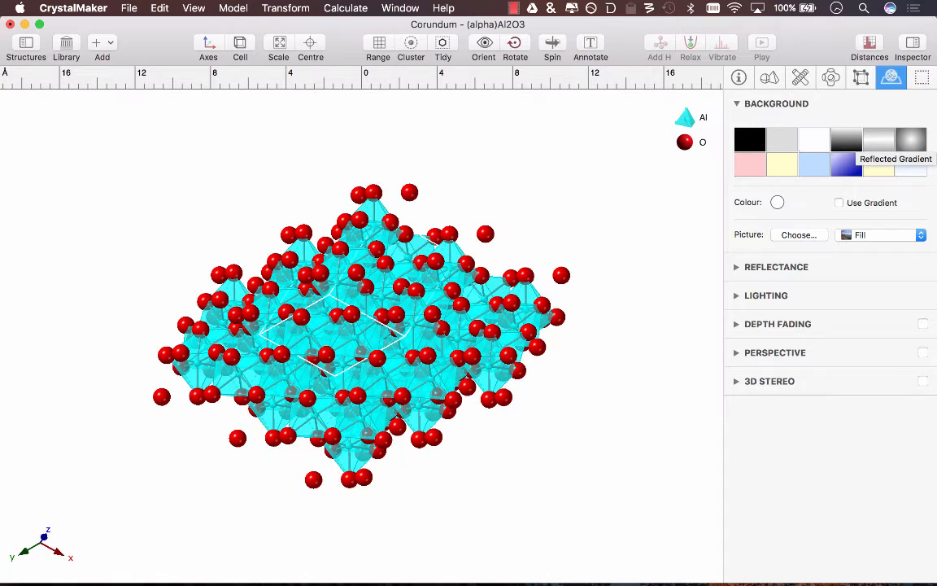
{"action": "left_click", "coordinate": [909, 140]}
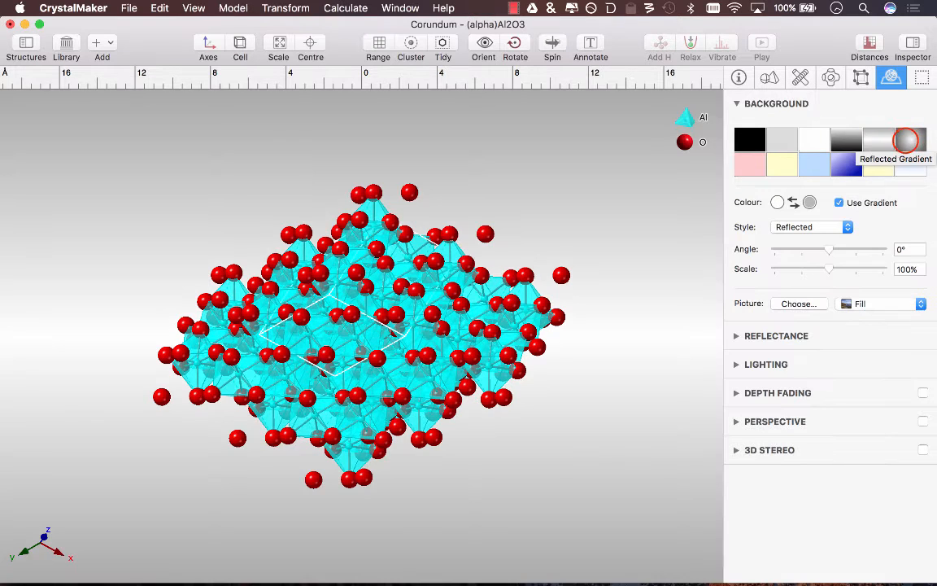
{"action": "left_click", "coordinate": [846, 165]}
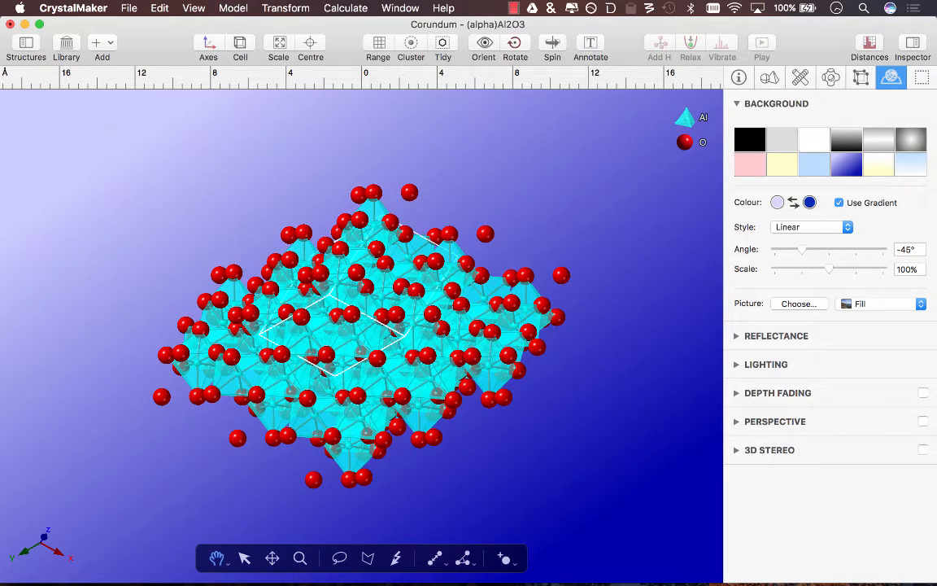
- Enable depth fading, extend the profile's full-visibility range to a depth of about 0.25, and set Depth to about 0.12
{"action": "left_click", "coordinate": [740, 393]}
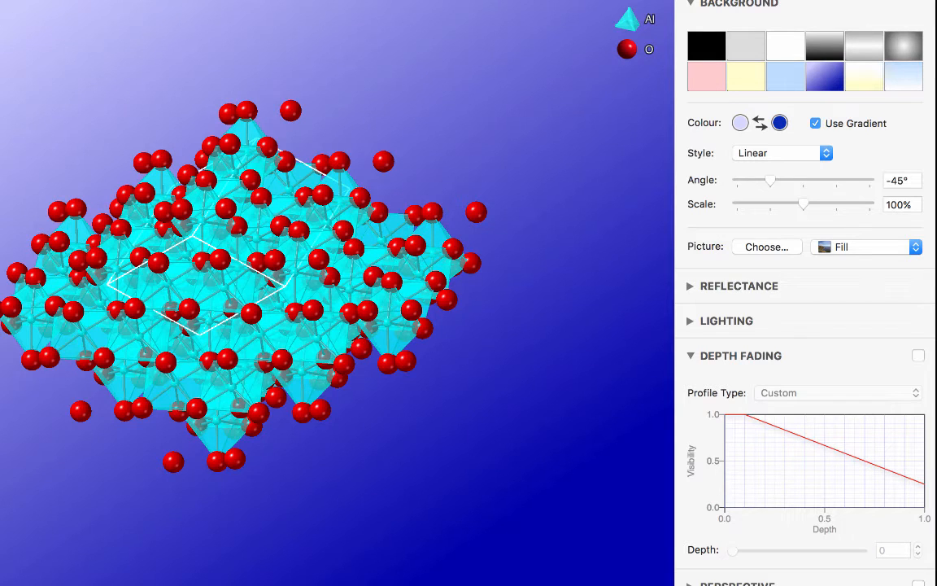
{"action": "left_click", "coordinate": [918, 356]}
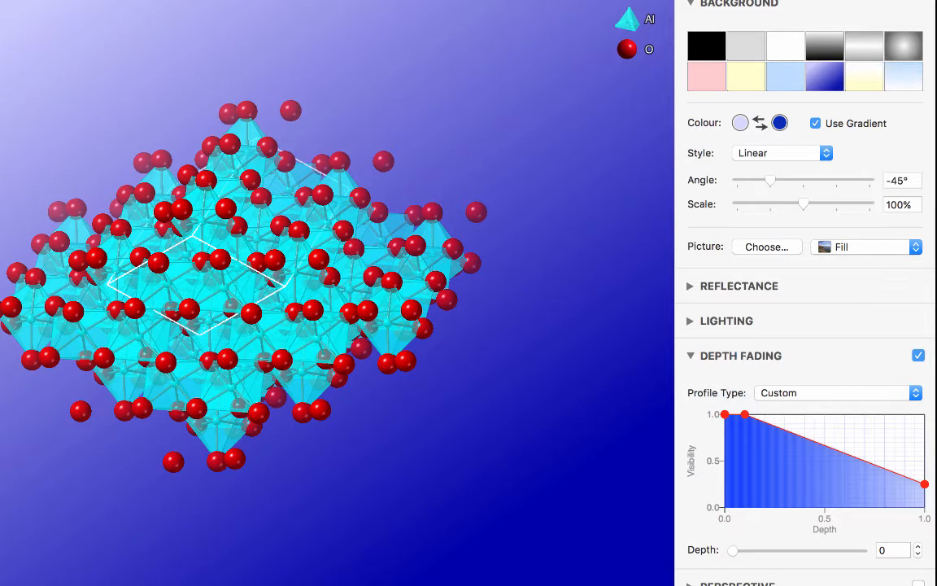
{"action": "left_click_drag", "start_coordinate": [310, 230], "coordinate": [265, 262]}
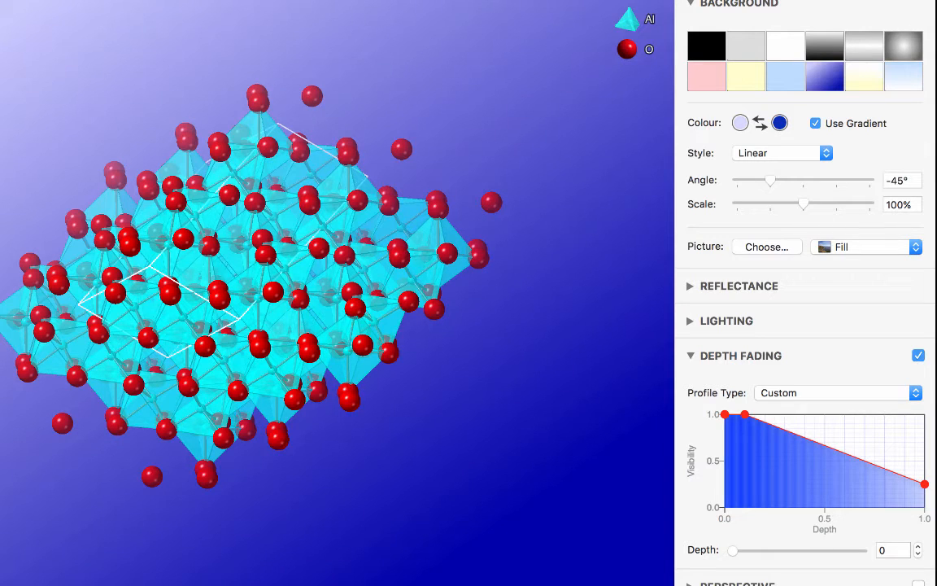
{"action": "left_click_drag", "start_coordinate": [745, 415], "coordinate": [774, 417]}
{"action": "left_click_drag", "start_coordinate": [734, 550], "coordinate": [748, 550]}
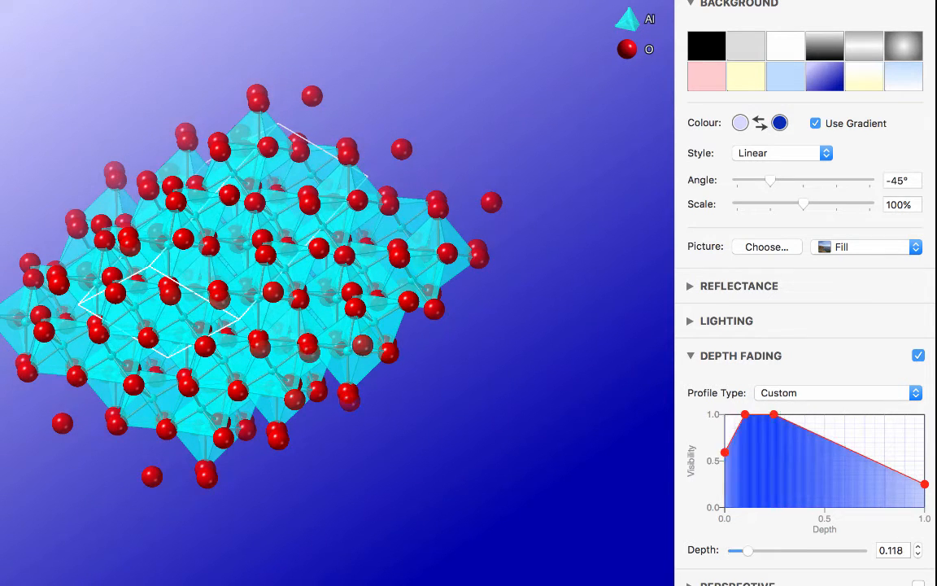
- Enable the perspective view and set its distance to 35 Å
{"action": "scroll", "coordinate": [911, 488], "scroll_direction": "down", "scroll_amount": 3}
{"action": "left_click", "coordinate": [917, 489]}
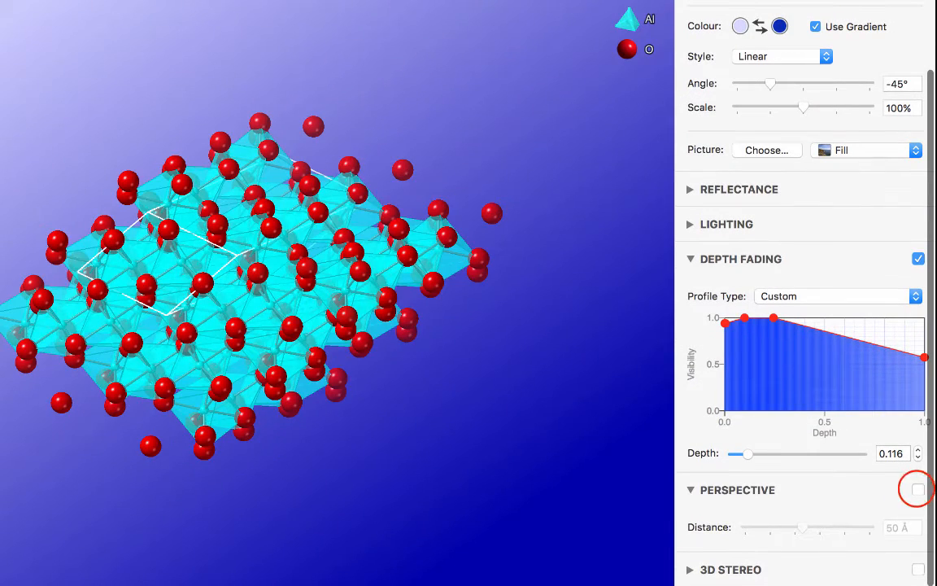
{"action": "mouse_move", "coordinate": [806, 527]}
{"action": "left_mouse_down"}
{"action": "mouse_move", "coordinate": [836, 527]}
{"action": "mouse_move", "coordinate": [743, 528]}
{"action": "mouse_move", "coordinate": [822, 527]}
{"action": "mouse_move", "coordinate": [779, 527]}
{"action": "mouse_move", "coordinate": [796, 527]}
{"action": "left_mouse_up"}
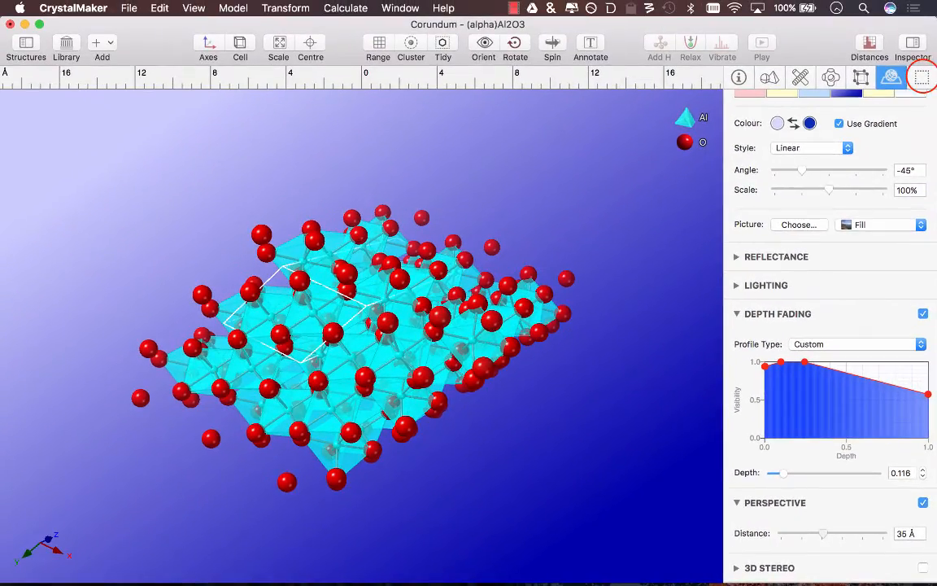
- Inspect the selection details of one oxygen atom, and check the model's axial range limits
{"action": "left_click", "coordinate": [923, 76]}
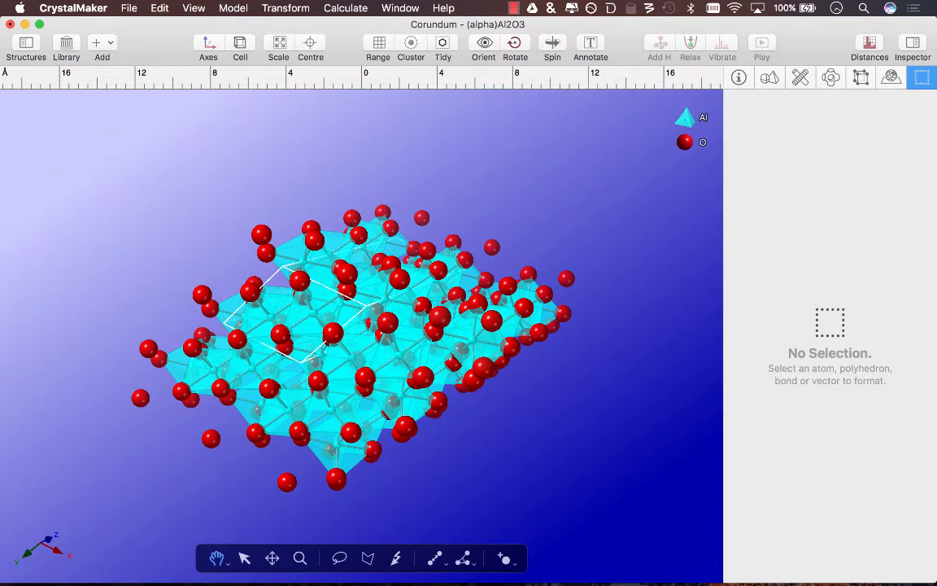
{"action": "left_click", "coordinate": [244, 558]}
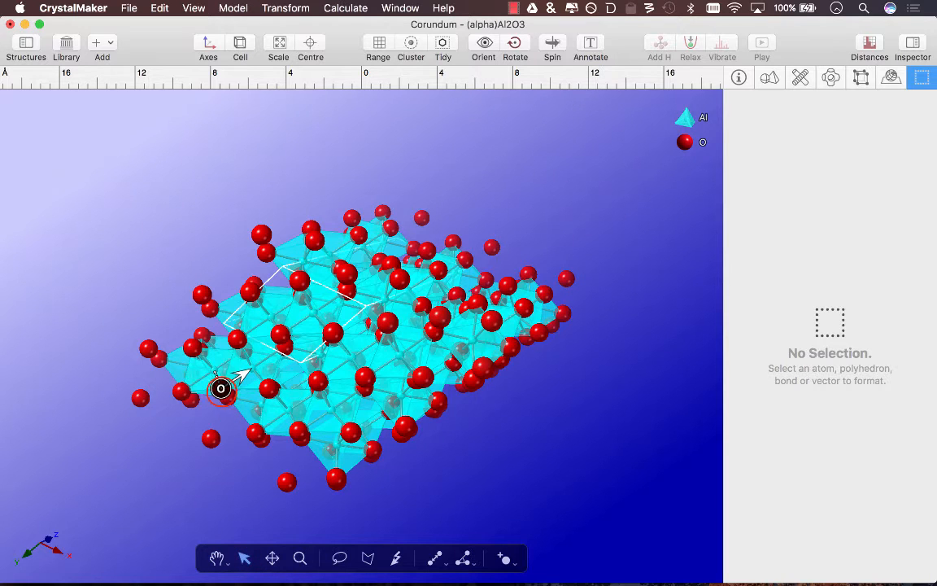
{"action": "left_click", "coordinate": [221, 388]}
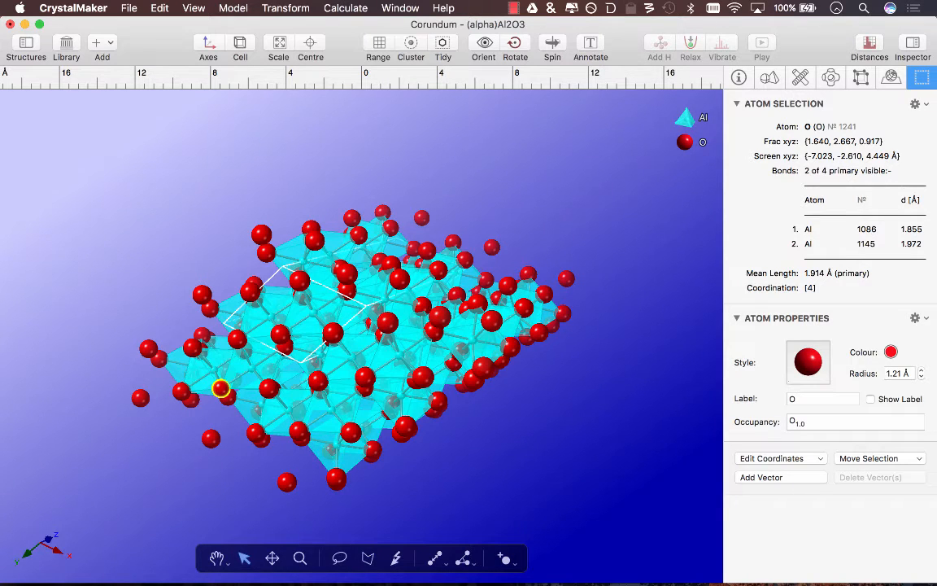
{"action": "key", "text": "Escape"}
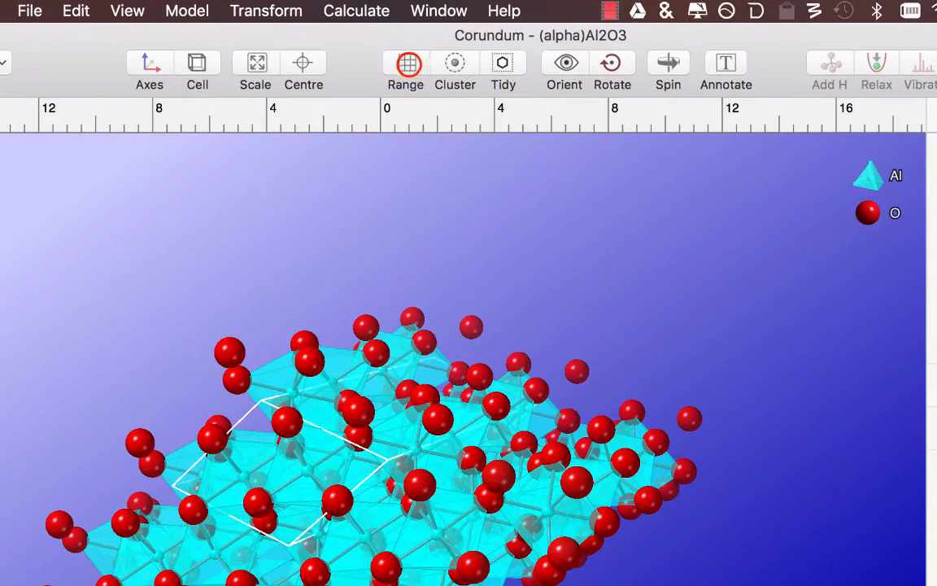
{"action": "left_click", "coordinate": [409, 62]}
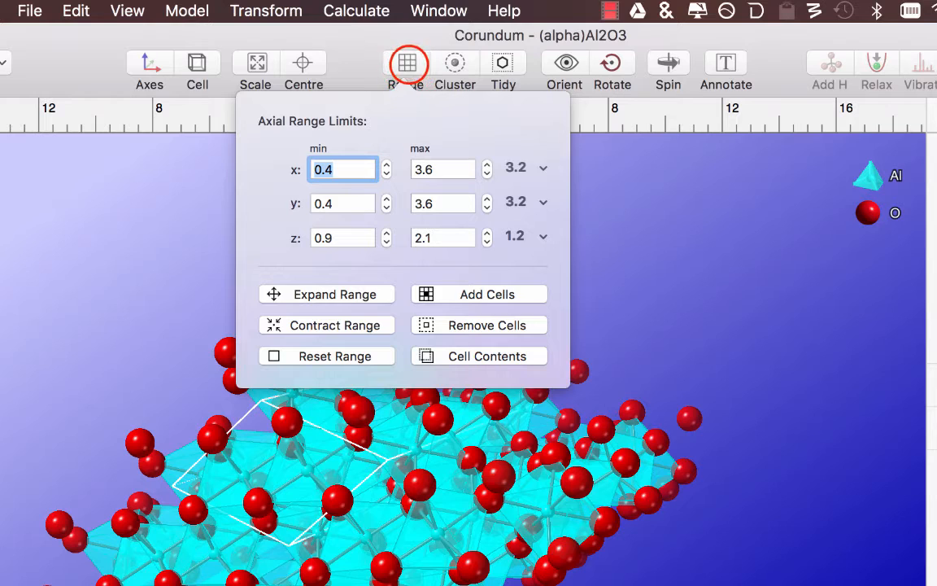
{"action": "left_click", "coordinate": [408, 62]}
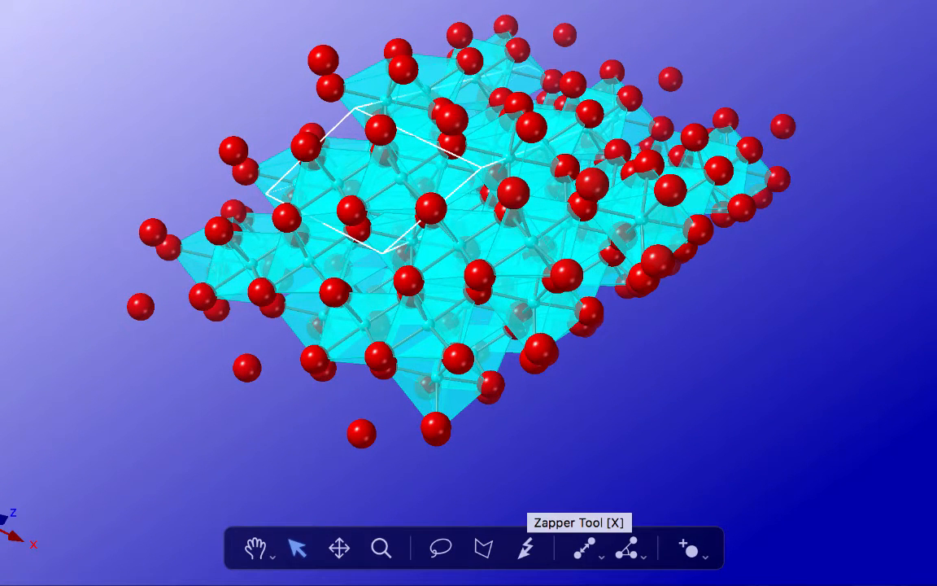
- Delete the three unbonded oxygen atoms along the near edge of the model with the Zapper tool
{"action": "left_click", "coordinate": [526, 548]}
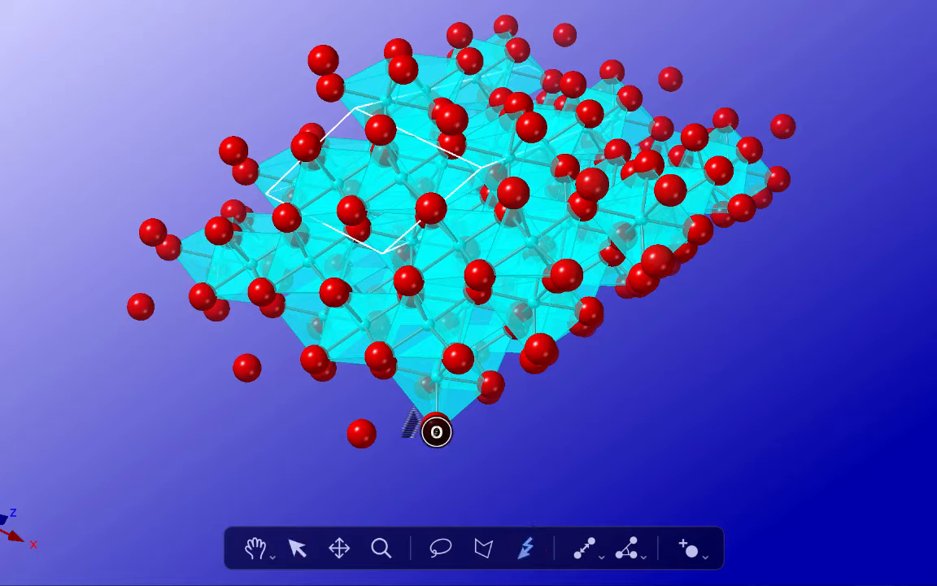
{"action": "left_click", "coordinate": [361, 433]}
{"action": "left_click", "coordinate": [247, 368]}
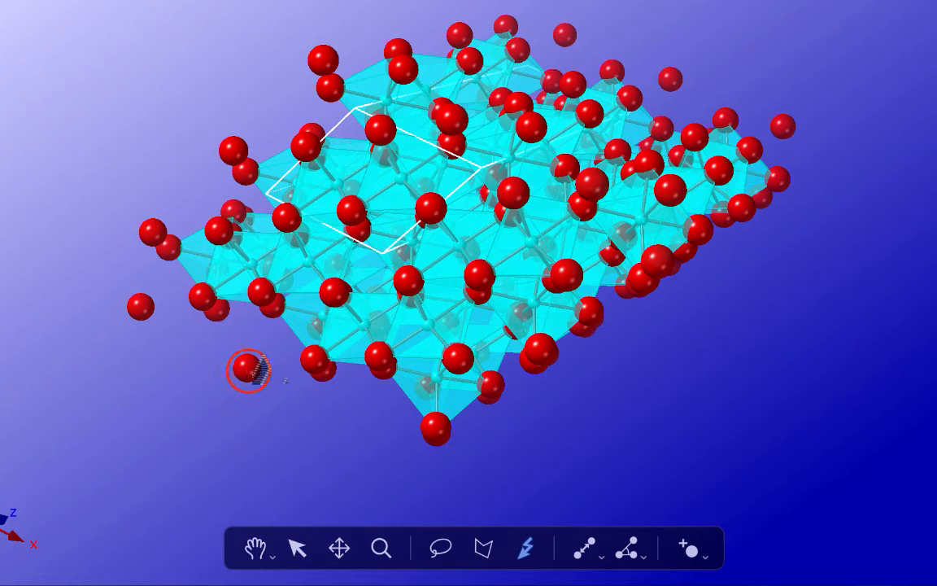
{"action": "left_click", "coordinate": [141, 307]}
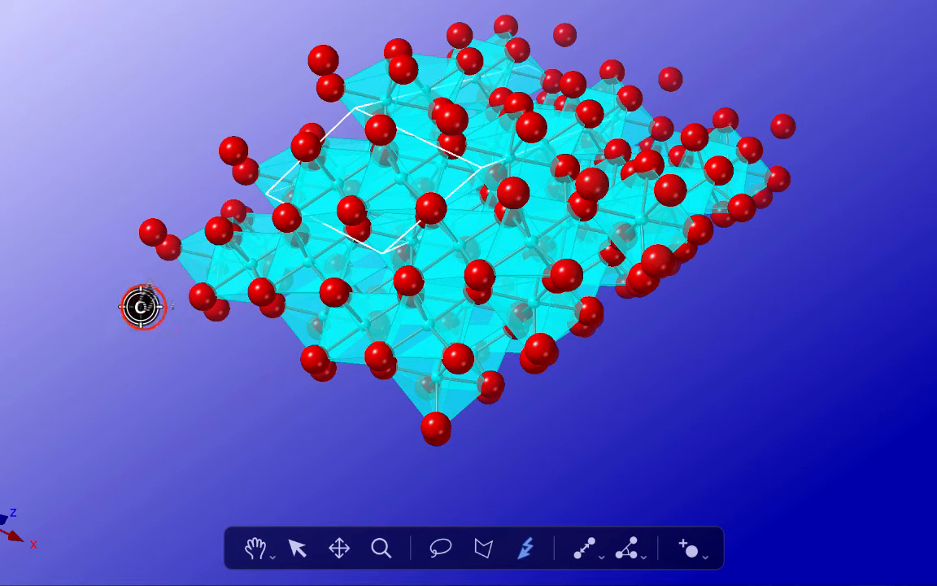
- Rotate the model to show its other side and zap the remaining isolated oxygen atoms around it
{"action": "left_click", "coordinate": [255, 548]}
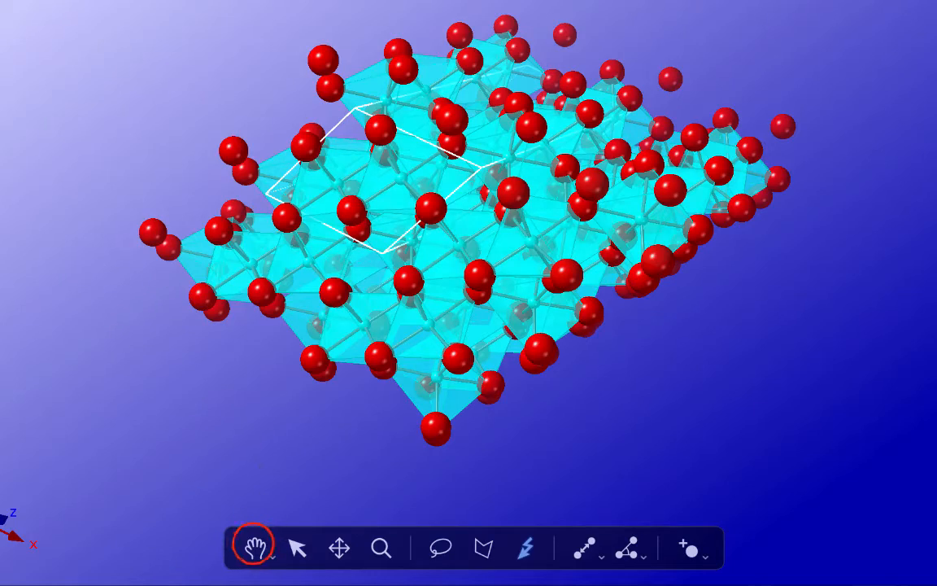
{"action": "left_click_drag", "start_coordinate": [387, 248], "coordinate": [589, 308]}
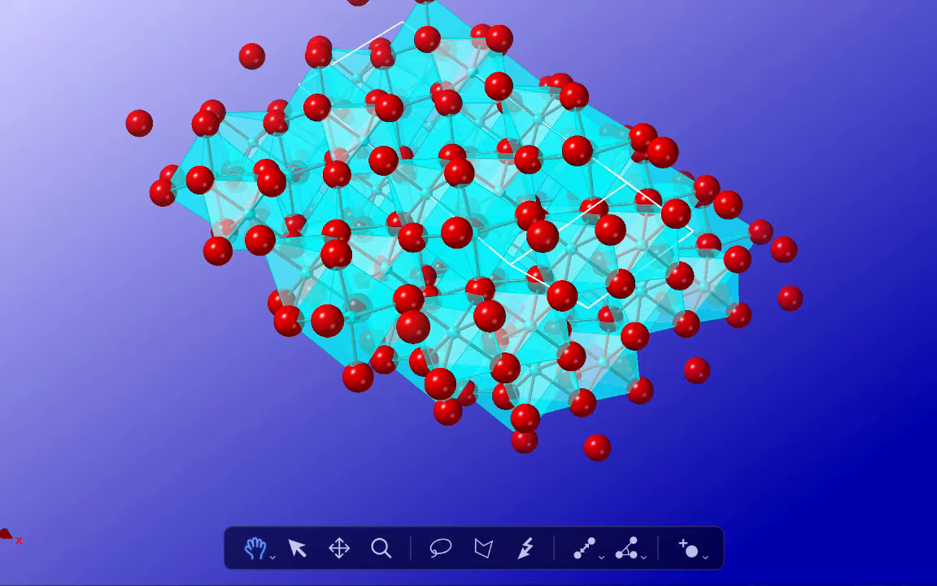
{"action": "left_click", "coordinate": [525, 547]}
{"action": "left_click", "coordinate": [139, 123]}
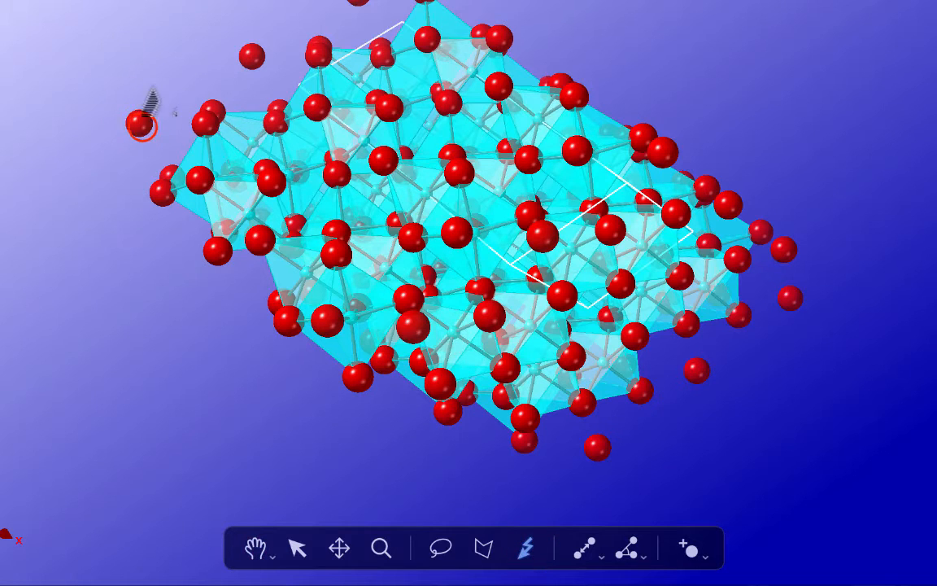
{"action": "left_click", "coordinate": [252, 55]}
{"action": "left_click", "coordinate": [358, 2]}
{"action": "left_click", "coordinate": [787, 299]}
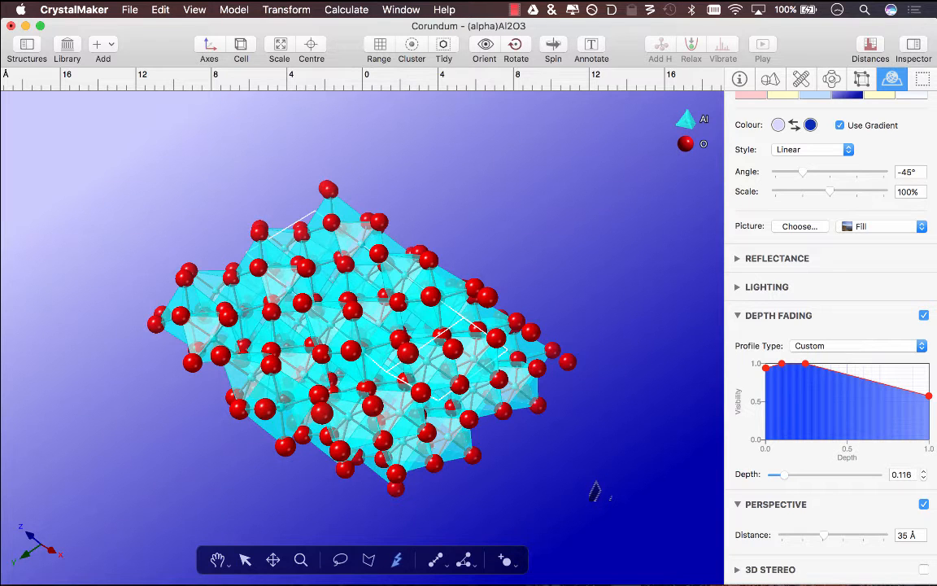
- Duplicate the corundum structure and name the copy Test
{"action": "left_click", "coordinate": [129, 9]}
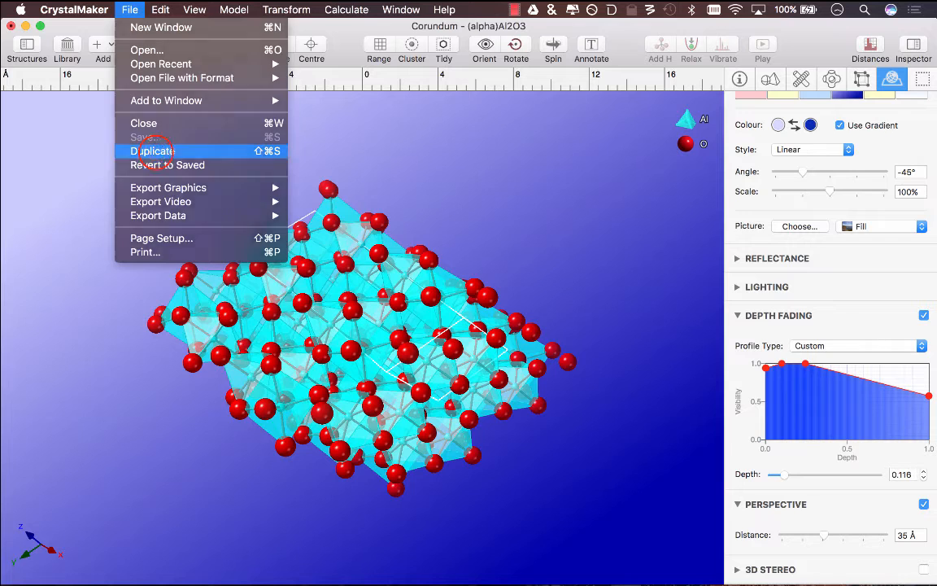
{"action": "left_click", "coordinate": [170, 152]}
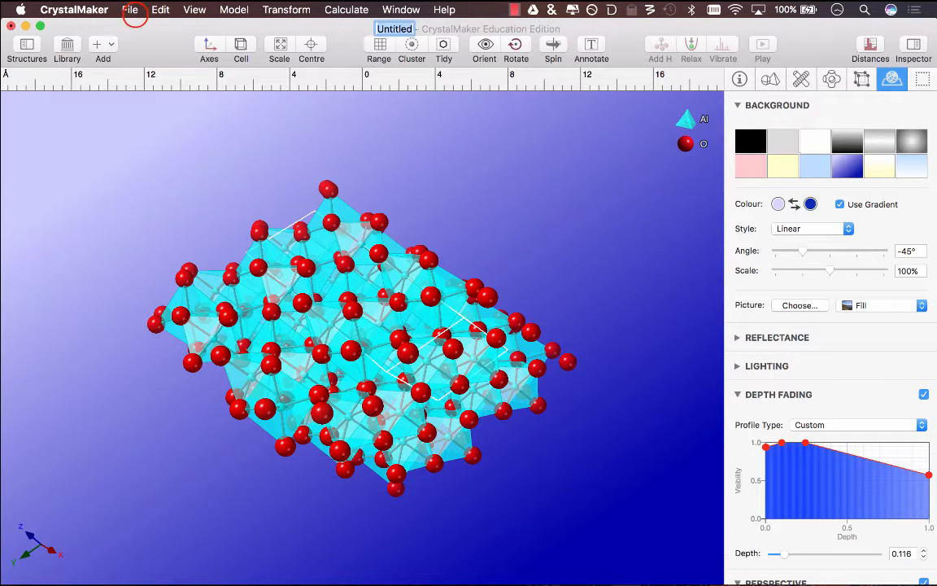
- Review the graphics and video export options and the file formats available for opening structures
{"action": "left_click", "coordinate": [135, 14]}
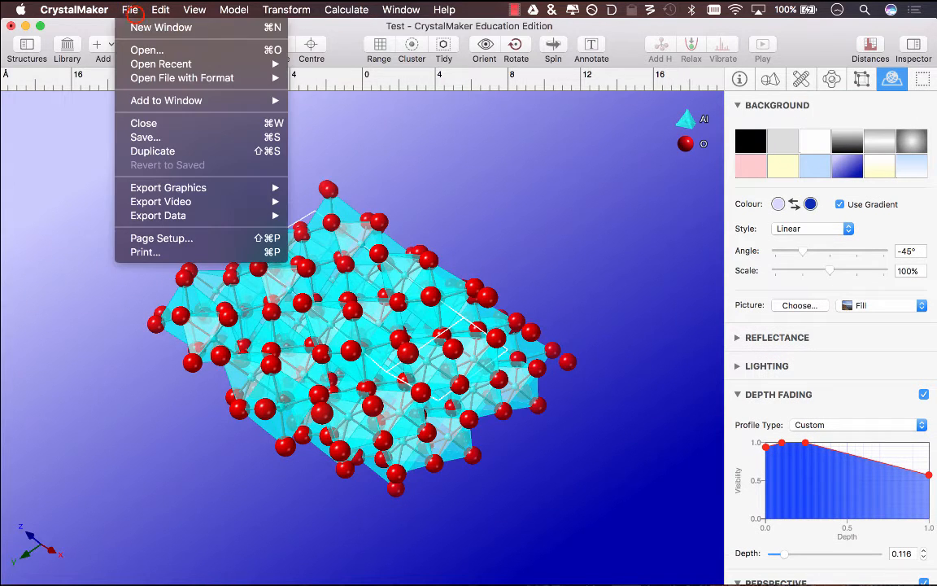
{"action": "mouse_move", "coordinate": [187, 188]}
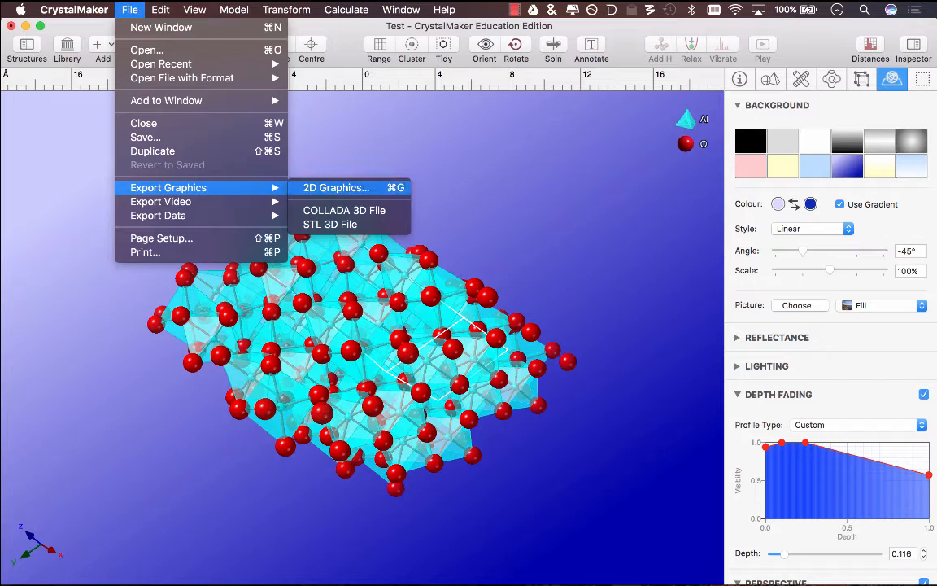
{"action": "mouse_move", "coordinate": [160, 201]}
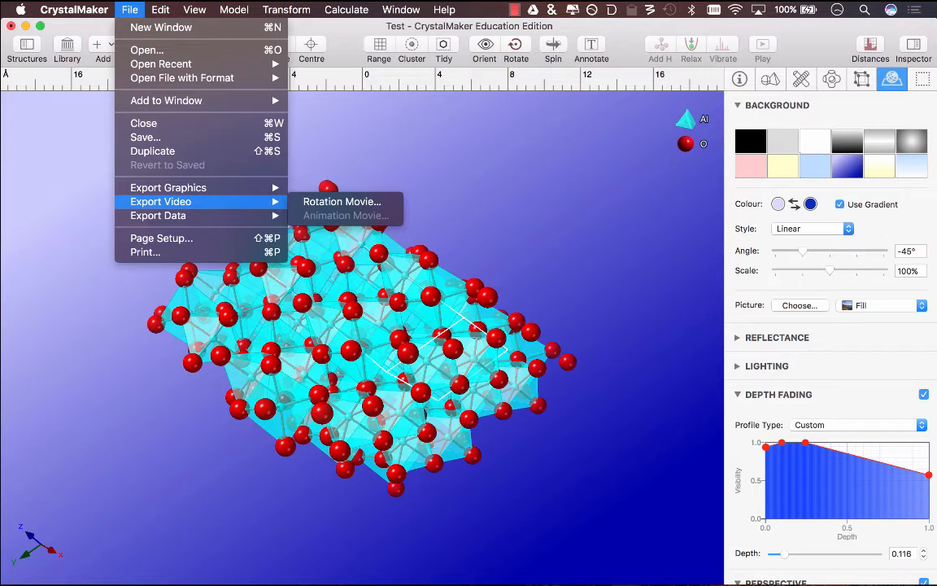
{"action": "left_click", "coordinate": [402, 159]}
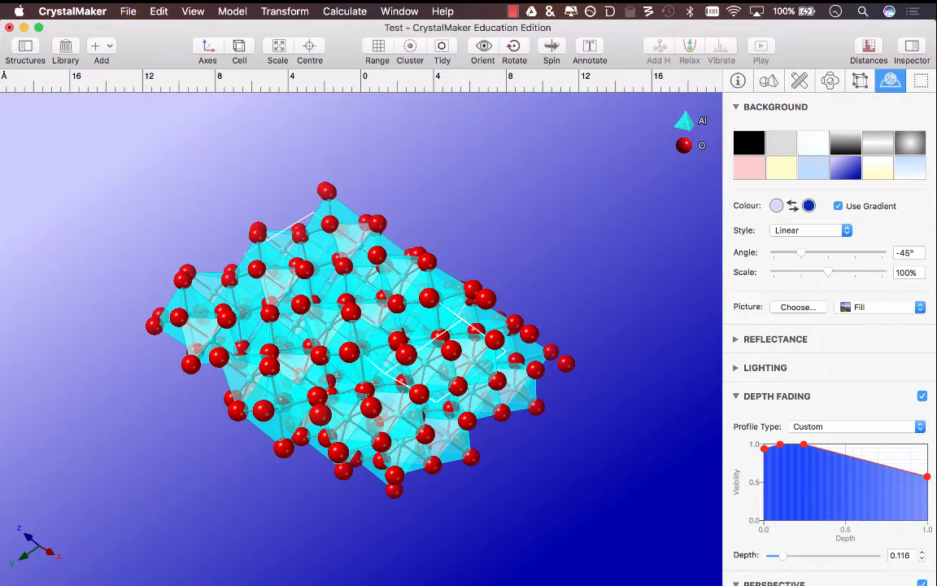
{"action": "left_click", "coordinate": [128, 12]}
{"action": "mouse_move", "coordinate": [181, 79]}
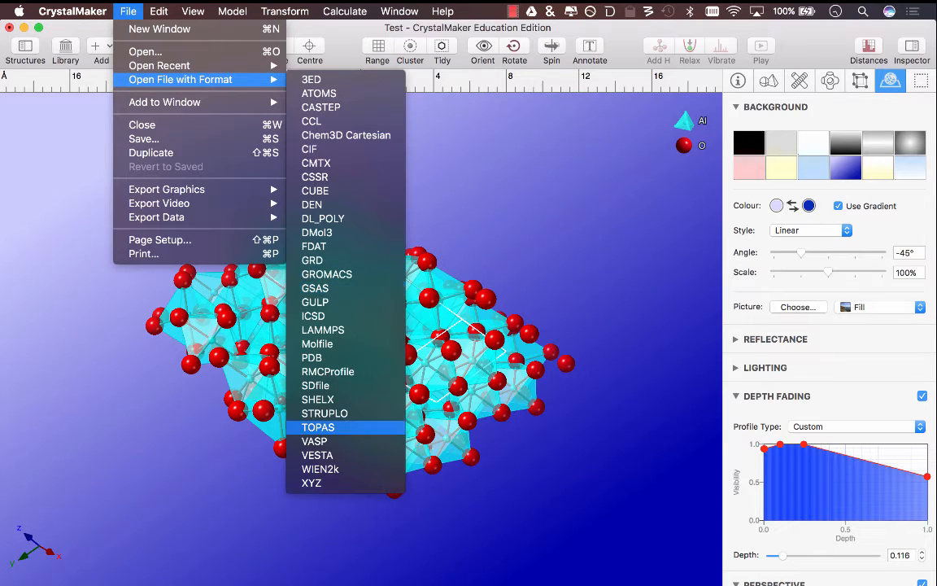
{"action": "key", "text": "Escape"}
- Start building a new crystal and enter F m -3 m as its space group
{"action": "left_click", "coordinate": [109, 46]}
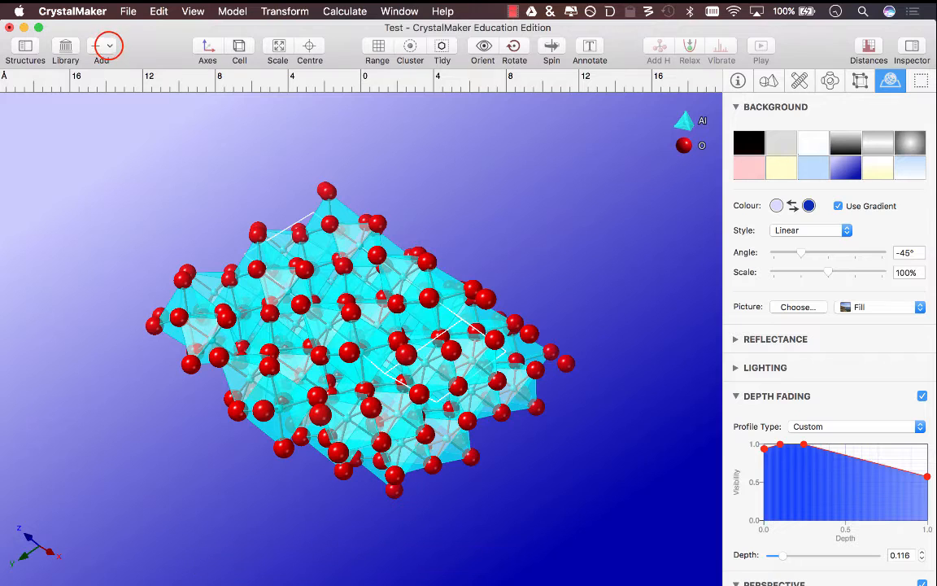
{"action": "left_click", "coordinate": [109, 46]}
{"action": "left_click", "coordinate": [110, 64]}
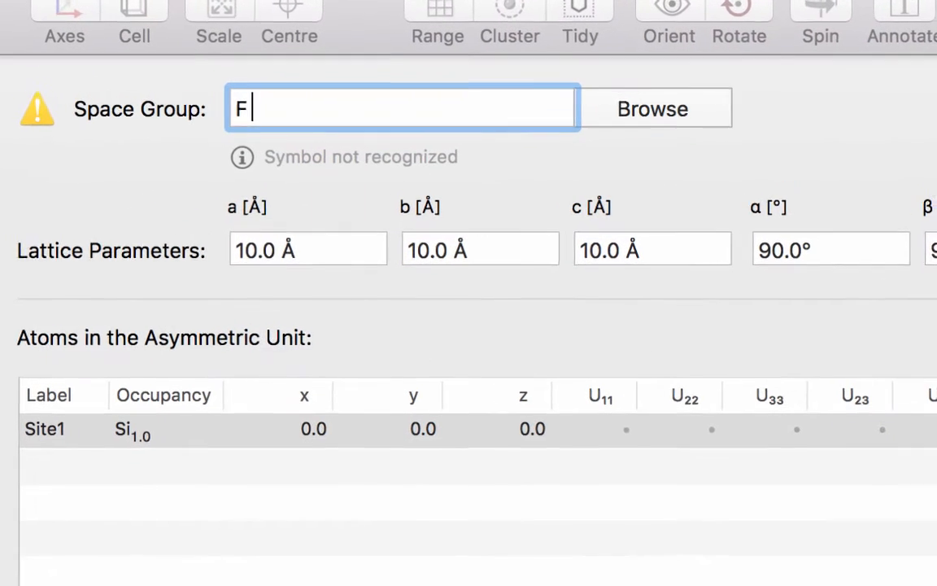
{"action": "type", "text": "m -3 m"}
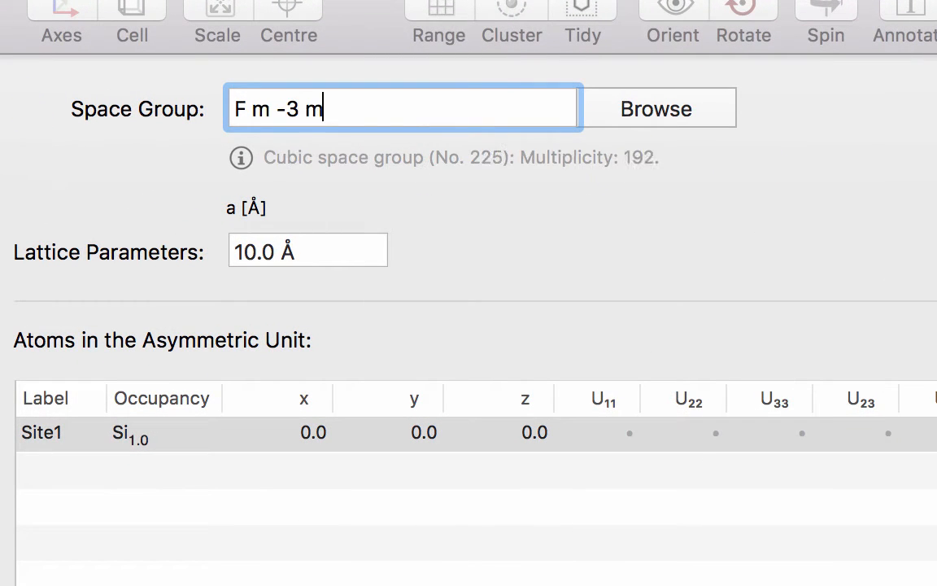
- Examine the F, m, -3 and m components of the space group symbol one by one
{"action": "double_click", "coordinate": [240, 109]}
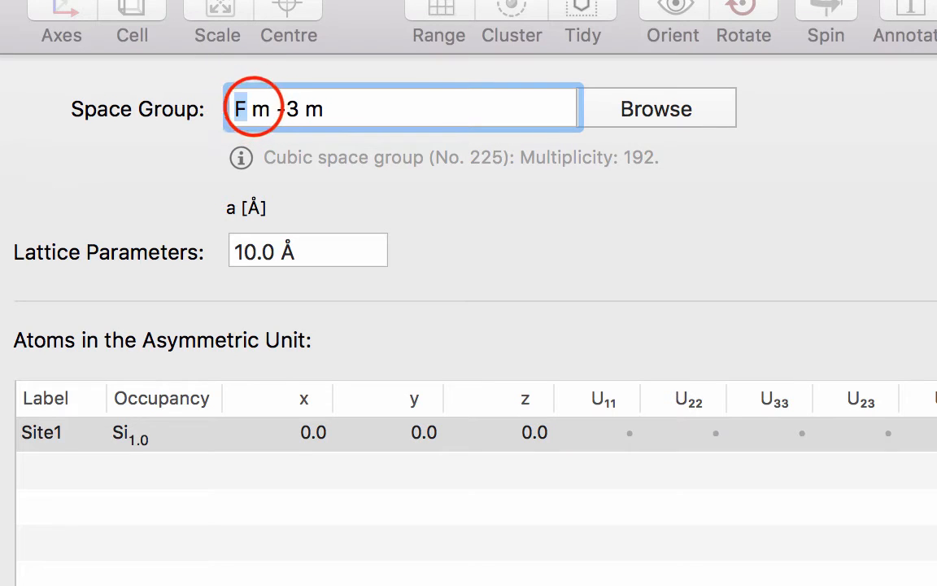
{"action": "double_click", "coordinate": [261, 108]}
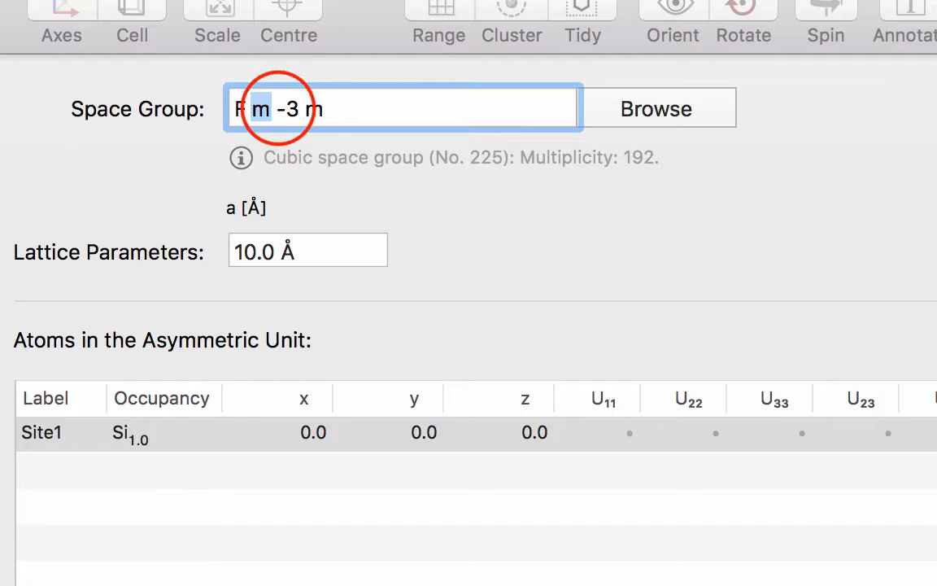
{"action": "double_click", "coordinate": [280, 108]}
{"action": "left_click_drag", "start_coordinate": [277, 108], "coordinate": [298, 109]}
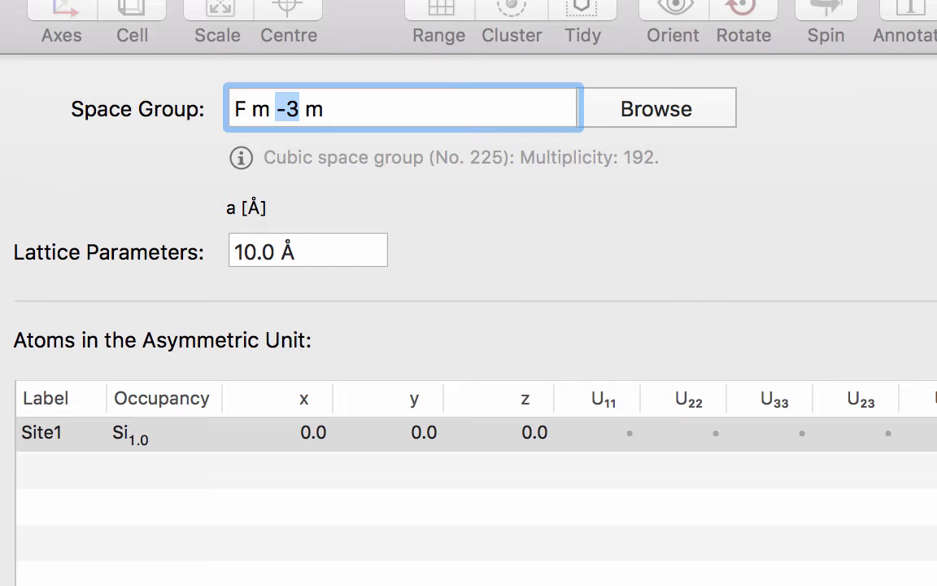
{"action": "double_click", "coordinate": [314, 109]}
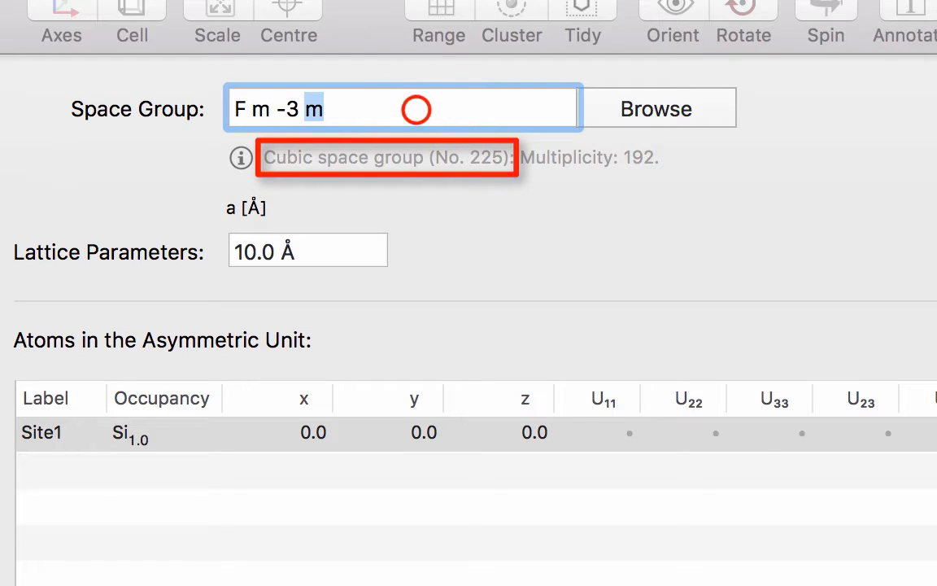
- Replace the space group symbol with the space group number 225
{"action": "left_click", "coordinate": [417, 107]}
{"action": "key", "text": "super+a"}
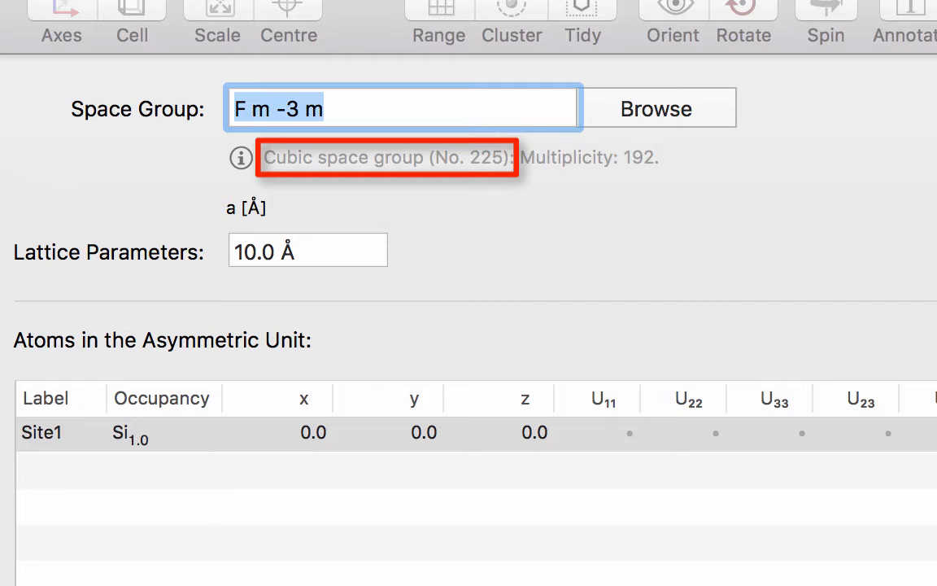
{"action": "type", "text": "225"}
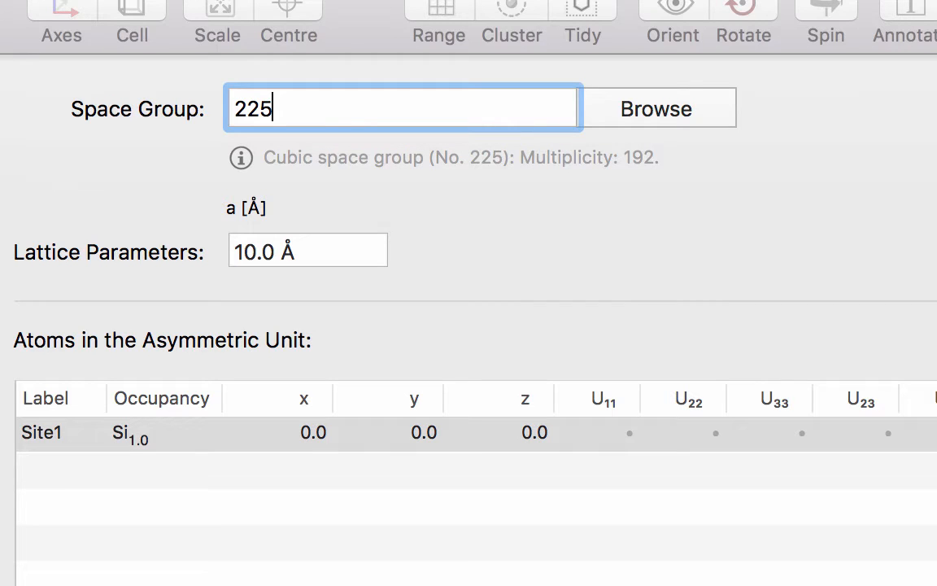
- Check the space group entry in the space group browser and set lattice parameter a to 5.63 Å
{"action": "left_click", "coordinate": [303, 249]}
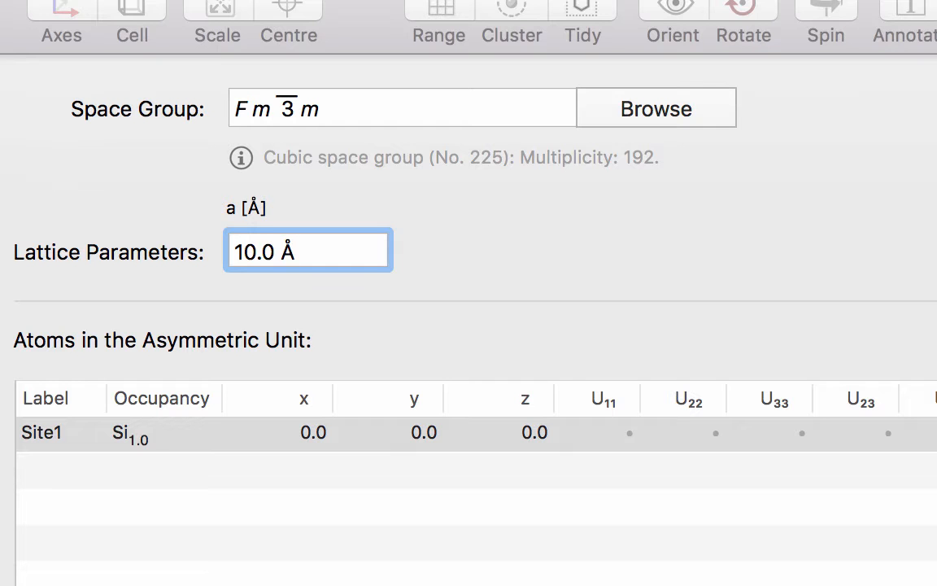
{"action": "left_click", "coordinate": [628, 120]}
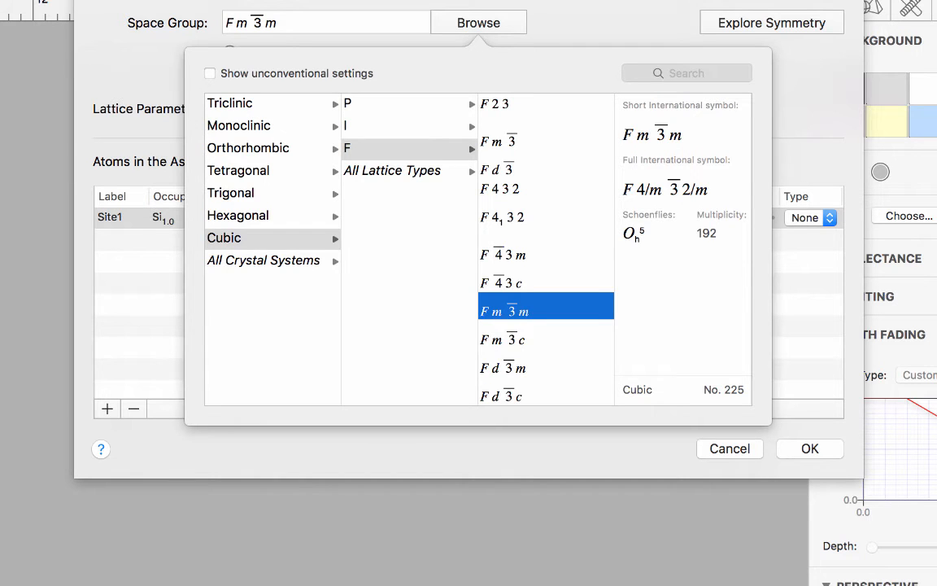
{"action": "key", "text": "Escape"}
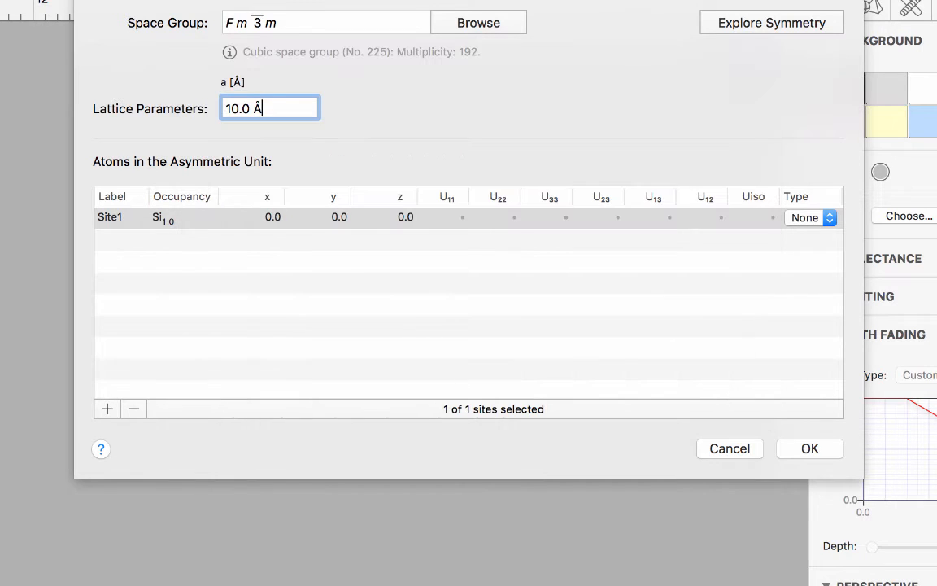
{"action": "key", "text": "alt+shift+Left"}
{"action": "key", "text": "alt+shift+Left"}
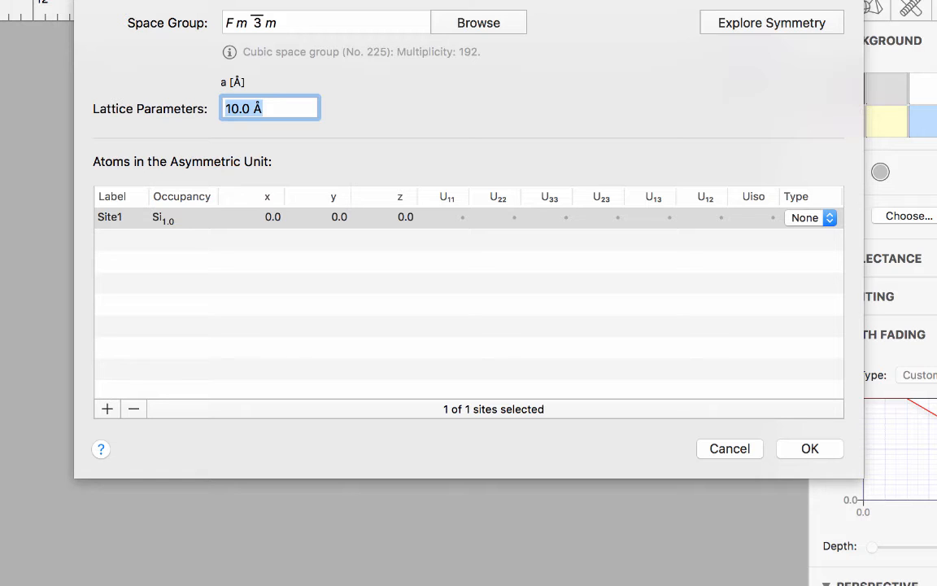
{"action": "type", "text": "5.63"}
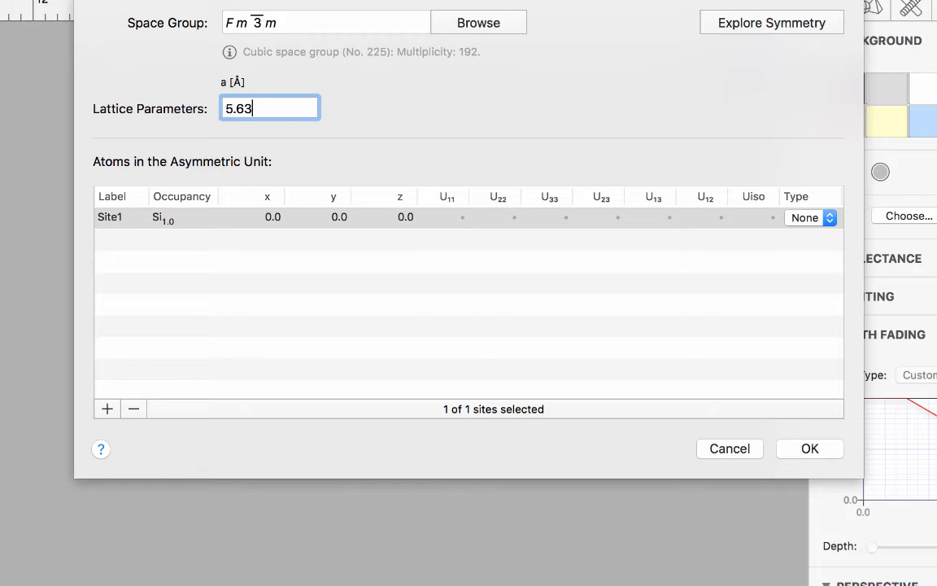
- Add a second atom site to the asymmetric unit and label the two sites Na and Cl
{"action": "left_click", "coordinate": [106, 408]}
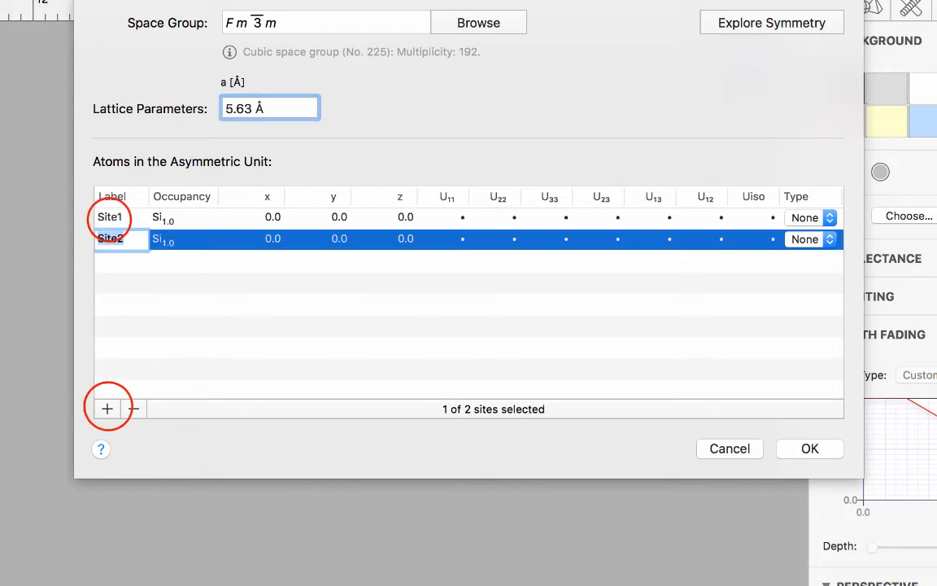
{"action": "left_click", "coordinate": [109, 217]}
{"action": "left_click", "coordinate": [109, 217]}
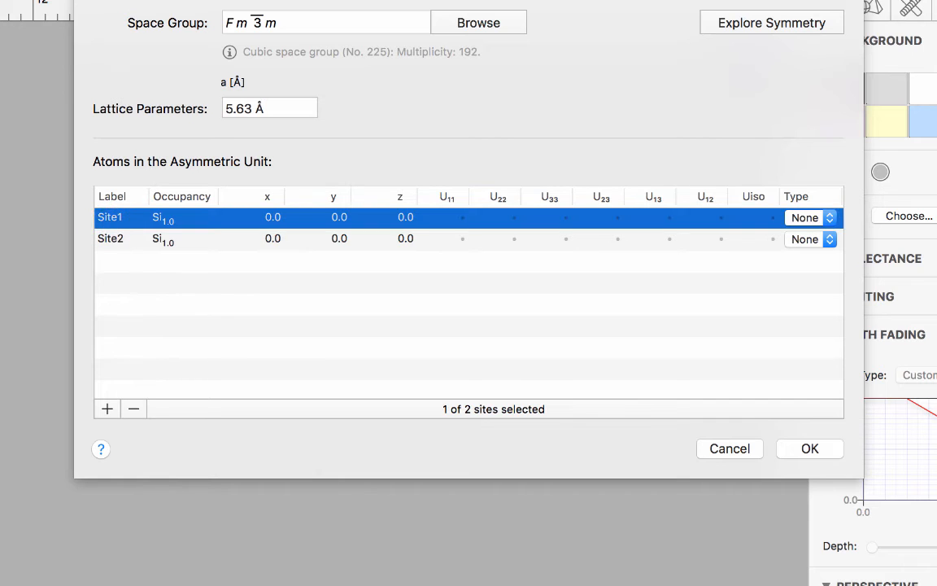
{"action": "left_click", "coordinate": [109, 217]}
{"action": "type", "text": "Na"}
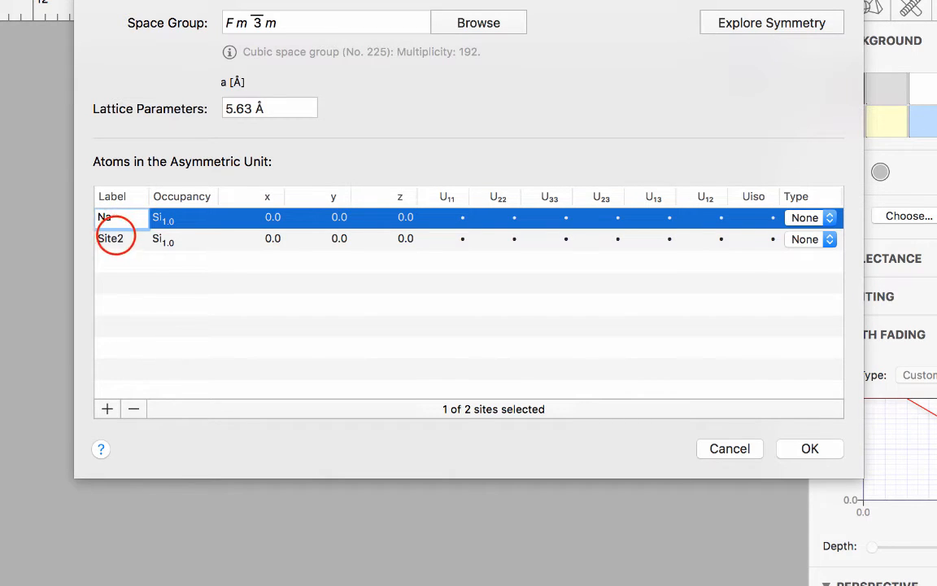
{"action": "left_click", "coordinate": [110, 239]}
{"action": "left_click", "coordinate": [110, 238]}
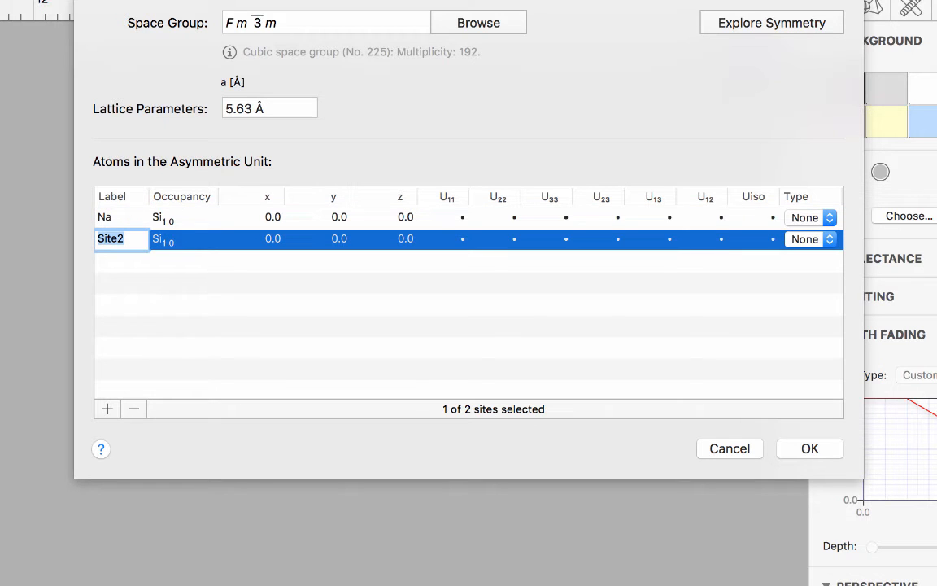
{"action": "type", "text": "Cl"}
- Set the element occupying the Na site to Na and the one occupying the Cl site to Cl
{"action": "left_click", "coordinate": [186, 217]}
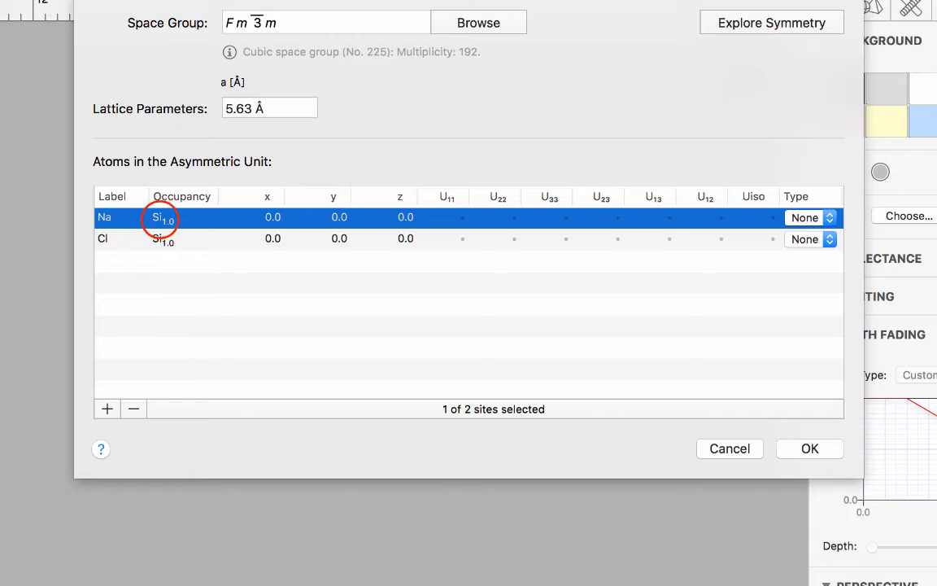
{"action": "left_click", "coordinate": [164, 216]}
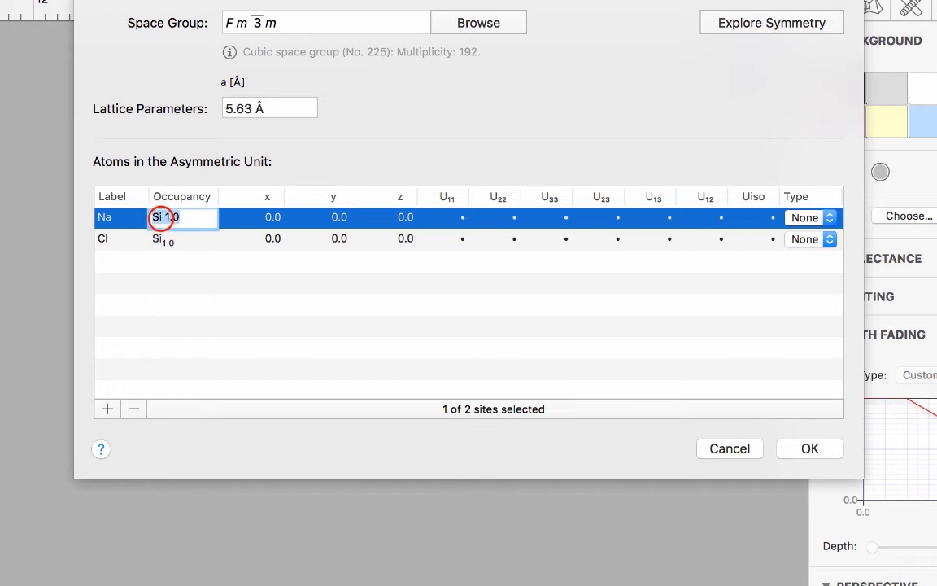
{"action": "double_click", "coordinate": [158, 216]}
{"action": "type", "text": "Na"}
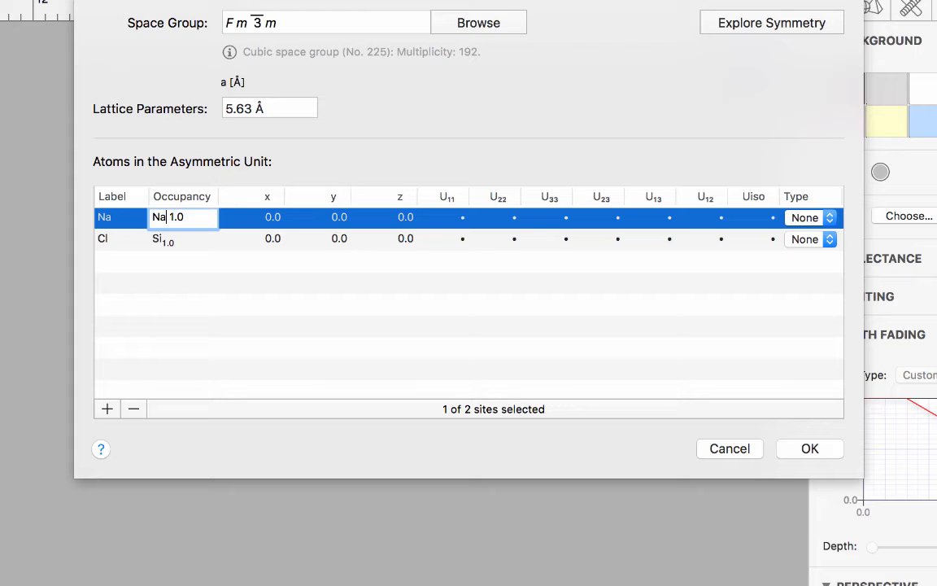
{"action": "left_click", "coordinate": [174, 238]}
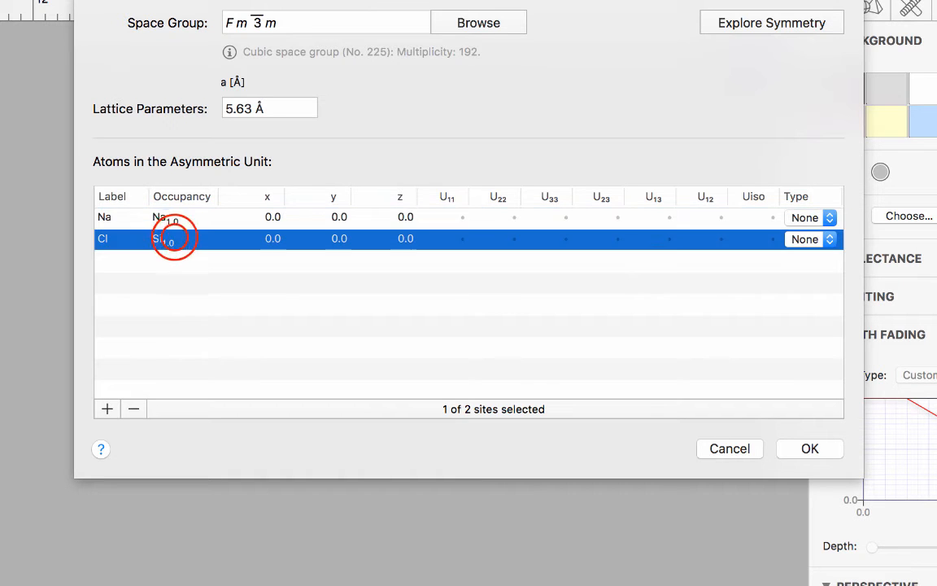
{"action": "left_click", "coordinate": [163, 239]}
{"action": "left_click", "coordinate": [162, 238]}
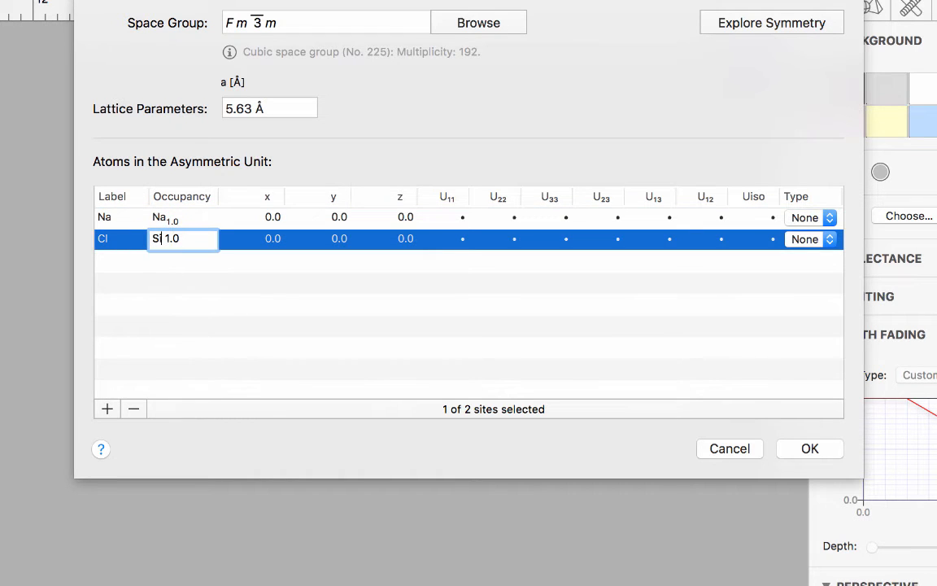
{"action": "key", "text": "BackSpace"}
{"action": "key", "text": "BackSpace"}
{"action": "type", "text": "Cl"}
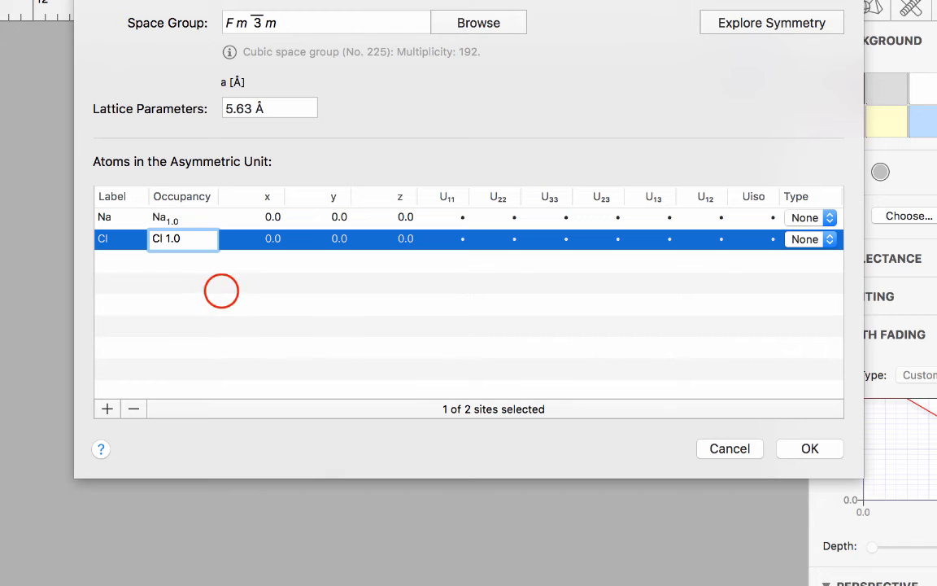
{"action": "left_click", "coordinate": [210, 280]}
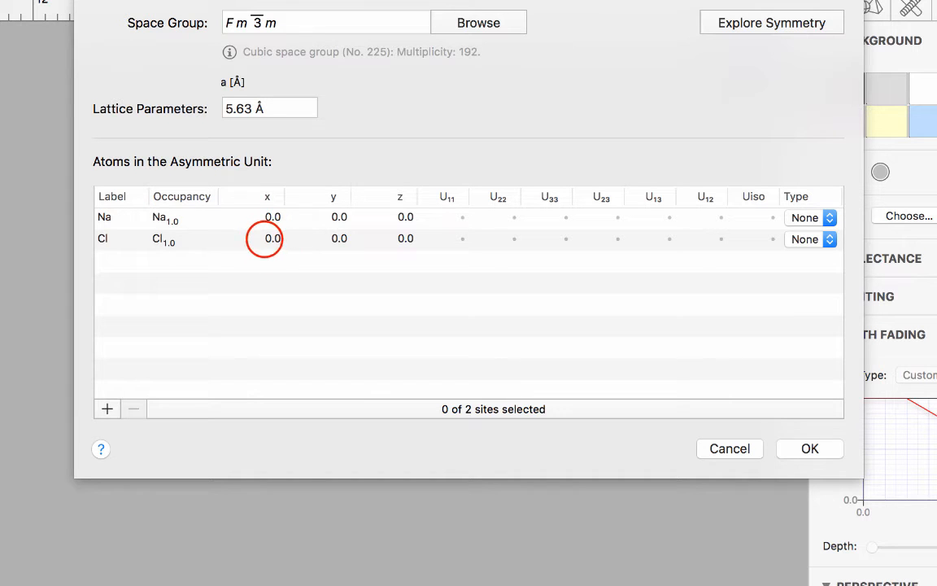
- Set the Cl site's x coordinate to 0.5 and generate the crystal structure
{"action": "left_click", "coordinate": [261, 239]}
{"action": "left_click", "coordinate": [262, 239]}
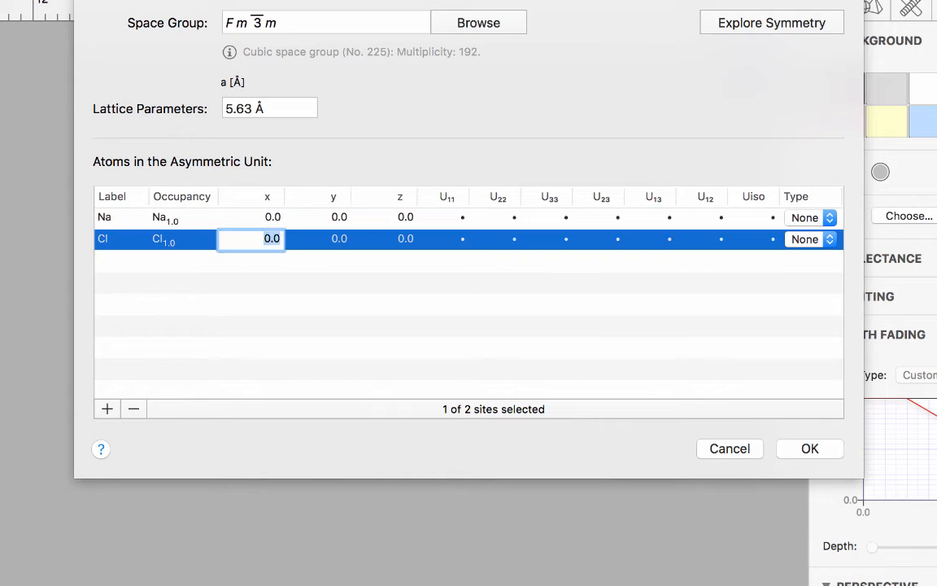
{"action": "type", "text": "0.5"}
{"action": "key", "text": "Return"}
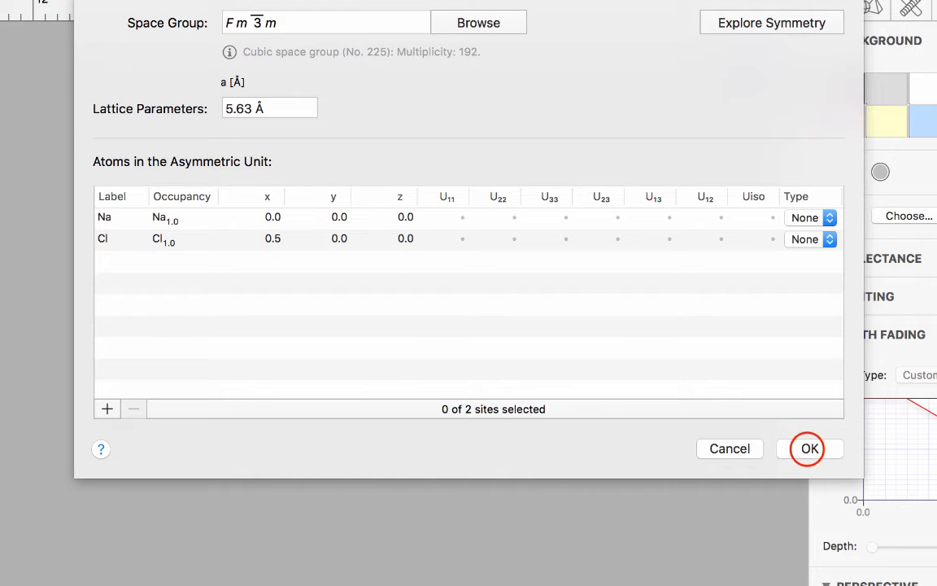
{"action": "left_click", "coordinate": [810, 448]}
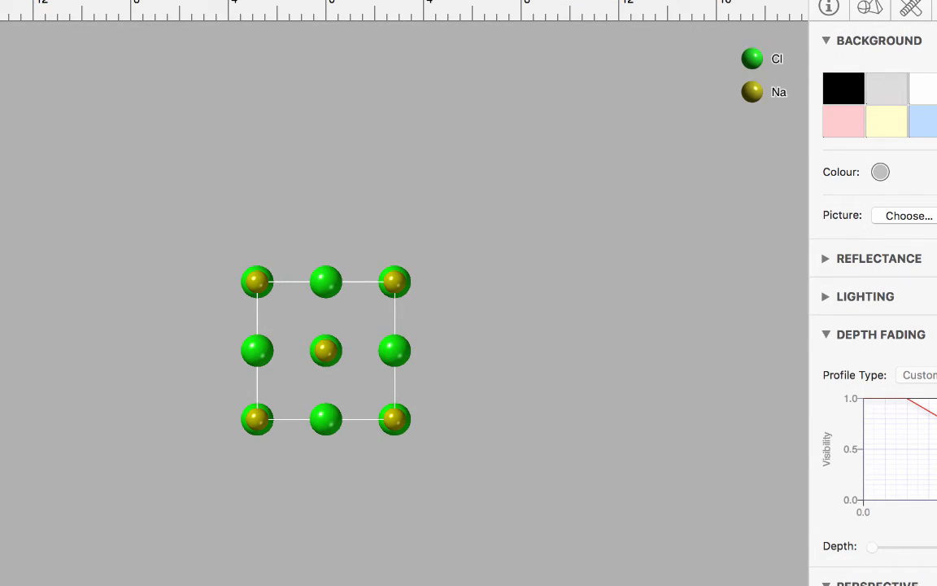
- Colour the Na atoms red and the Cl atoms blue
{"action": "mouse_move", "coordinate": [459, 304]}
{"action": "left_mouse_down"}
{"action": "mouse_move", "coordinate": [446, 317]}
{"action": "mouse_move", "coordinate": [457, 304]}
{"action": "left_mouse_up"}
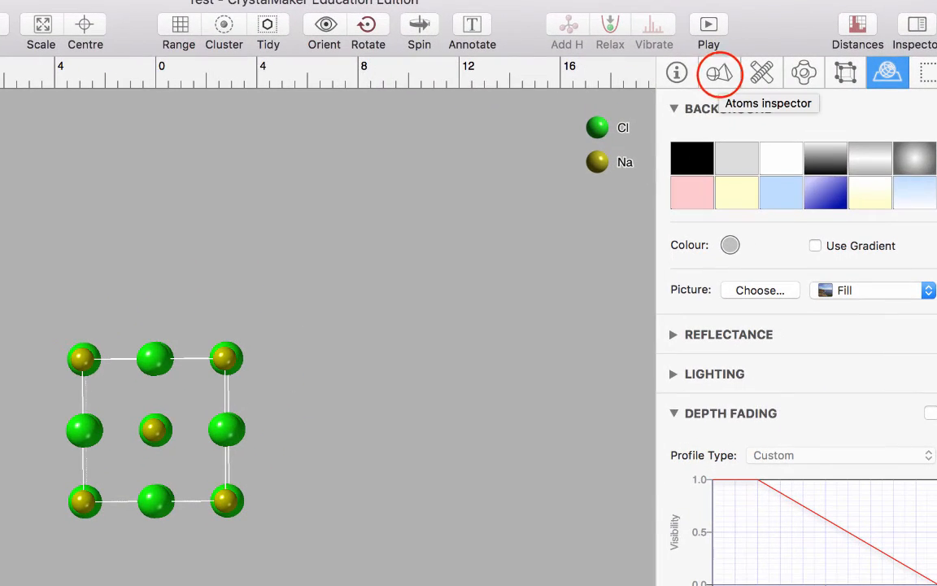
{"action": "left_click", "coordinate": [720, 73]}
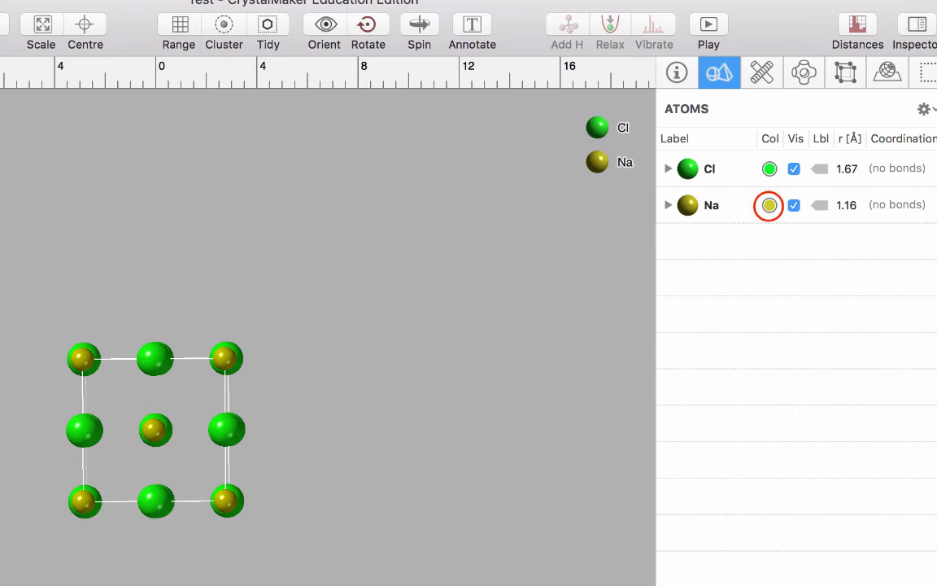
{"action": "left_click", "coordinate": [770, 205]}
{"action": "left_click", "coordinate": [673, 244]}
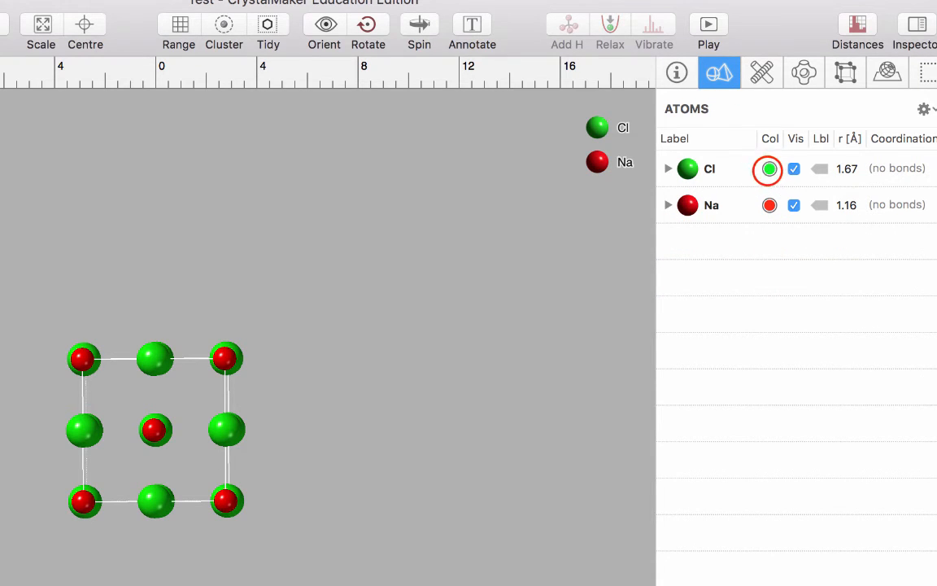
{"action": "left_click", "coordinate": [770, 169]}
{"action": "left_click", "coordinate": [830, 211]}
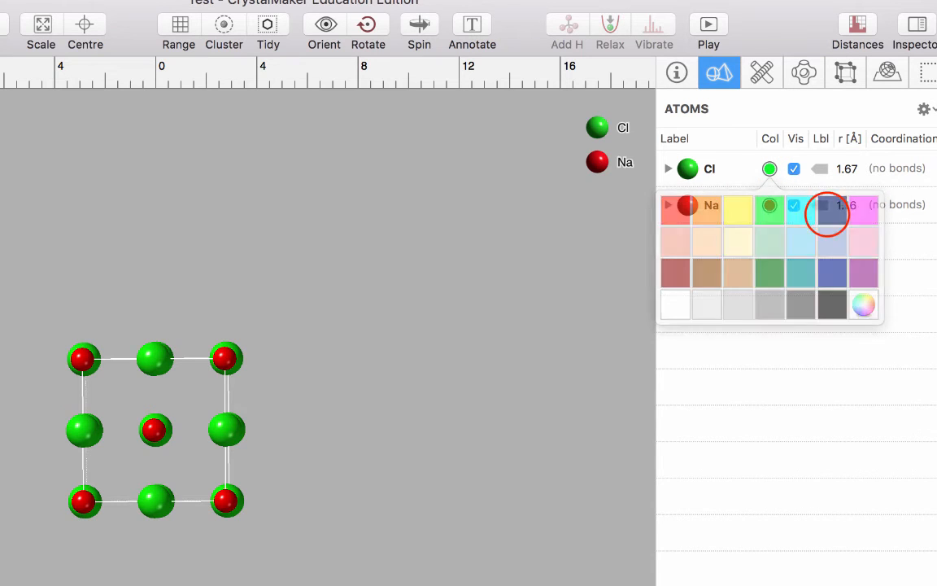
- Tilt the structure and switch the unit cell outline off and on to compare the model with and without it
{"action": "left_click_drag", "start_coordinate": [493, 321], "coordinate": [470, 340]}
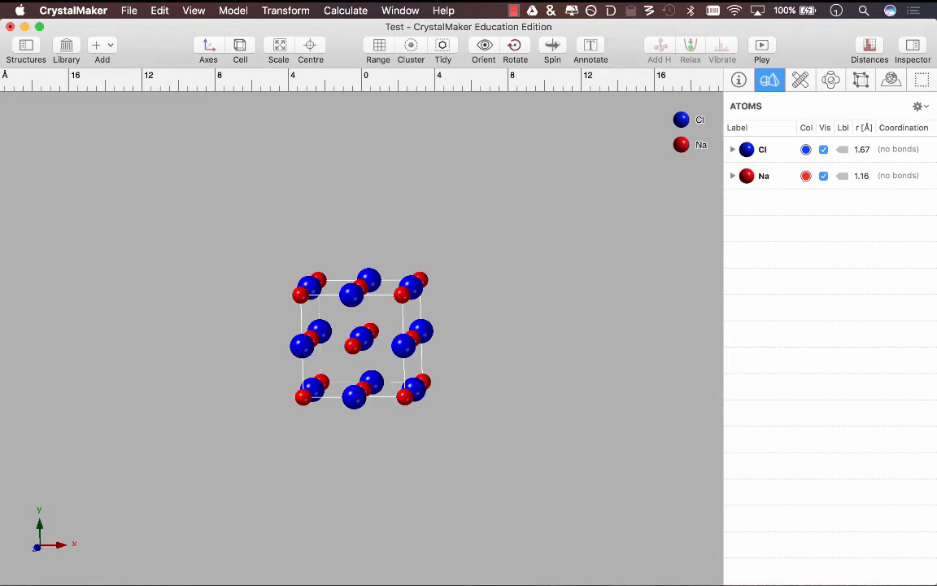
{"action": "left_click", "coordinate": [241, 47]}
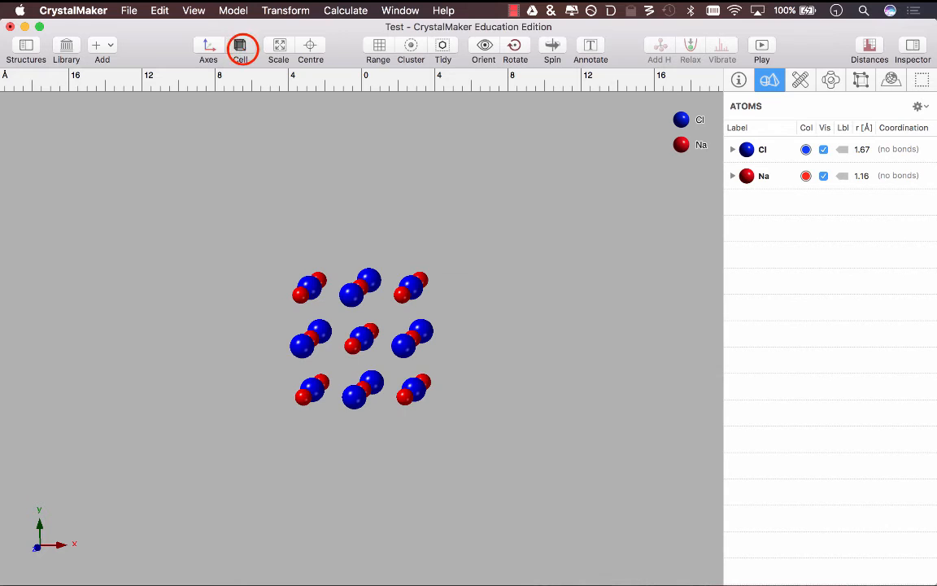
{"action": "left_click", "coordinate": [241, 46]}
{"action": "left_click", "coordinate": [241, 46]}
{"action": "left_click", "coordinate": [240, 46]}
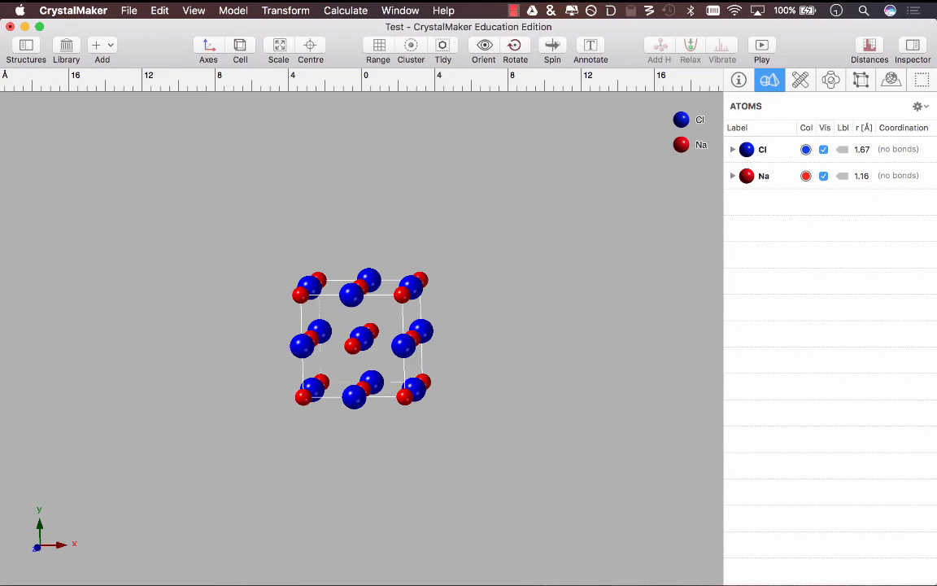
- Scale the structure up to fill the view and centre it
{"action": "left_click", "coordinate": [278, 46]}
{"action": "left_click", "coordinate": [278, 46]}
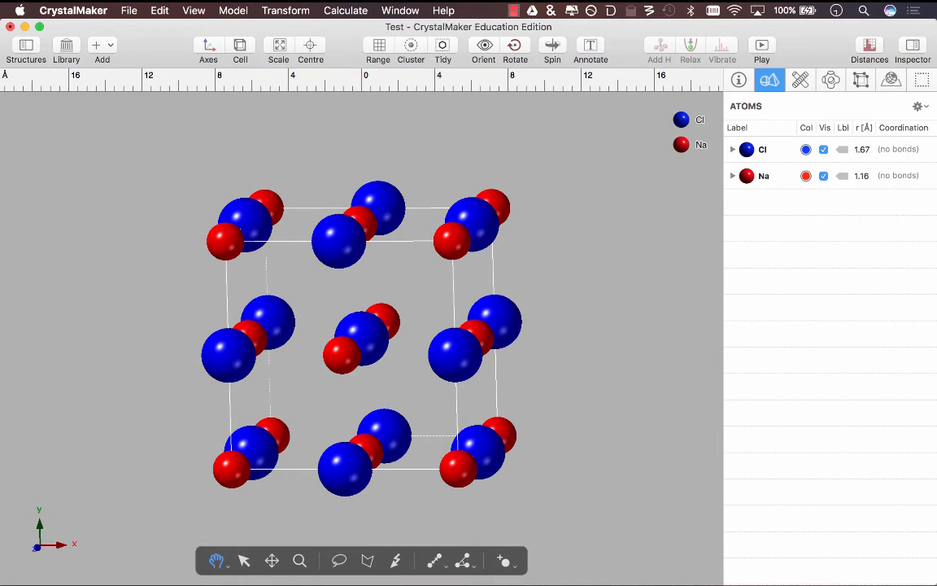
{"action": "left_click", "coordinate": [310, 46]}
{"action": "left_click", "coordinate": [310, 45]}
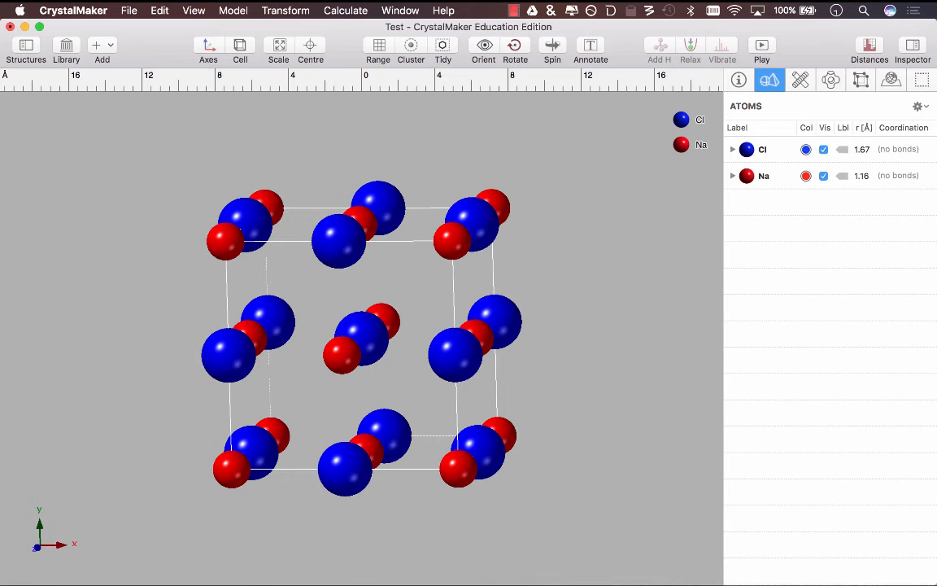
- Orient the structure to look along the x axis and rotate it slightly to show its depth
{"action": "left_click", "coordinate": [485, 46]}
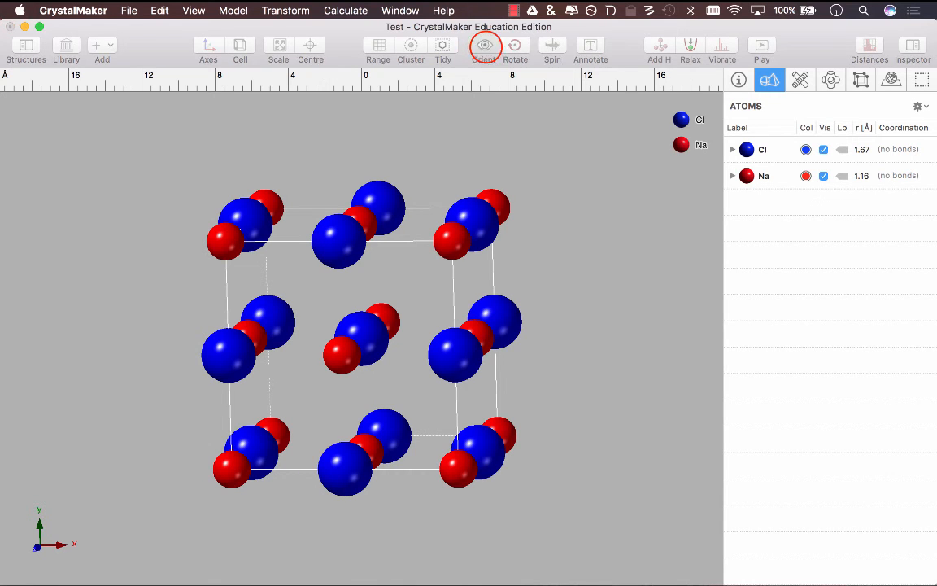
{"action": "left_click", "coordinate": [361, 205]}
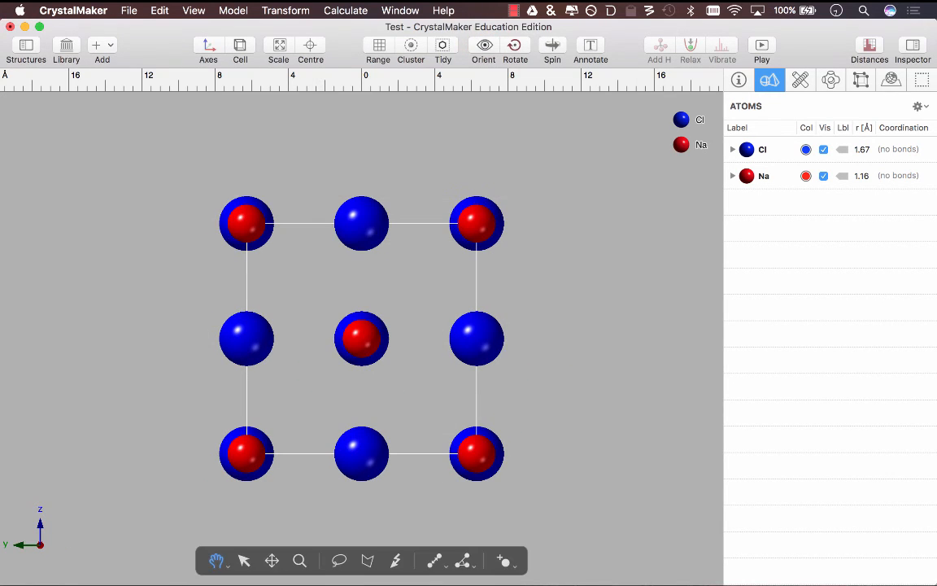
{"action": "left_click", "coordinate": [545, 295]}
{"action": "mouse_move", "coordinate": [545, 296]}
{"action": "left_mouse_down"}
{"action": "mouse_move", "coordinate": [512, 315]}
{"action": "mouse_move", "coordinate": [528, 301]}
{"action": "left_mouse_up"}
{"action": "left_click", "coordinate": [540, 264]}
{"action": "left_click_drag", "start_coordinate": [540, 265], "coordinate": [518, 280]}
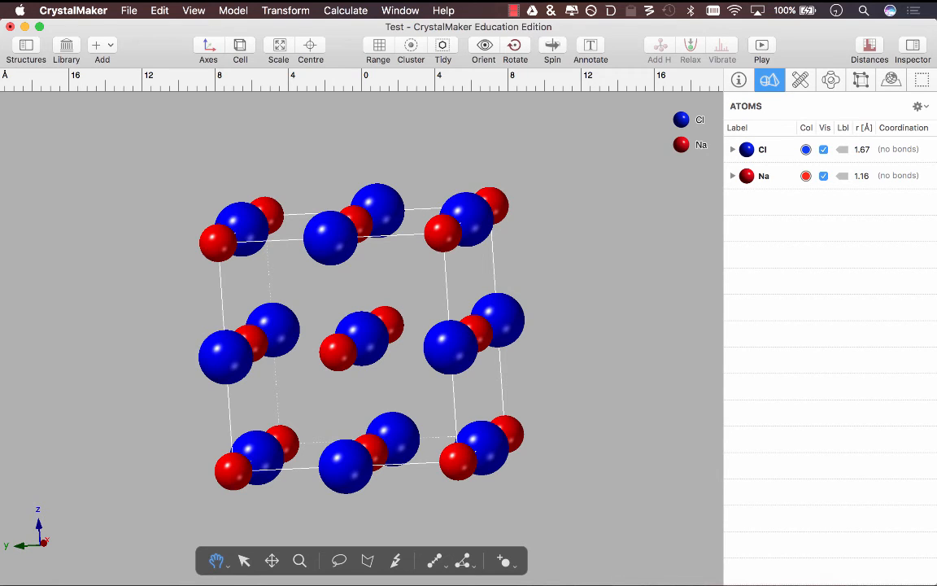
- Measure the distance between the Na atom at the lower front corner of the cell and its neighbouring Cl atom
{"action": "left_click", "coordinate": [434, 561]}
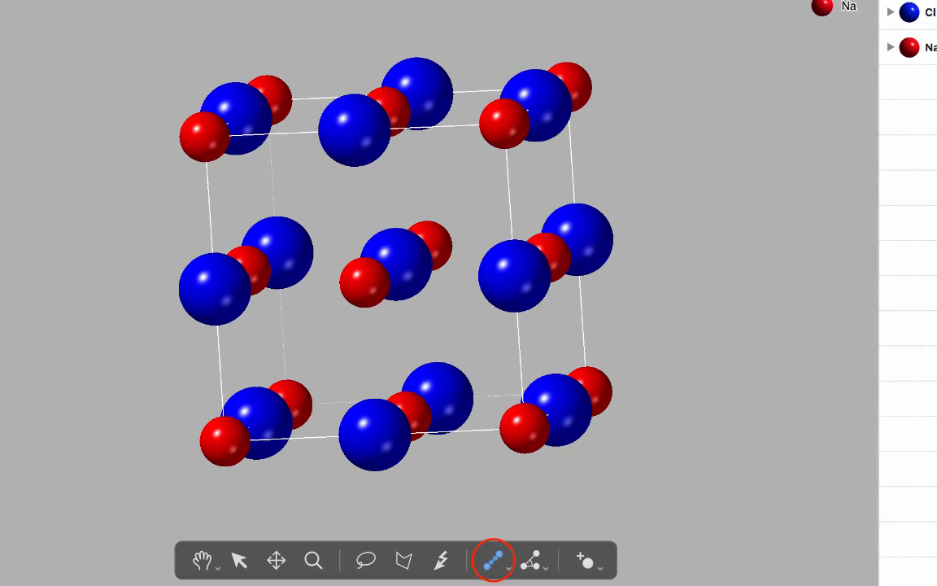
{"action": "left_click", "coordinate": [378, 440]}
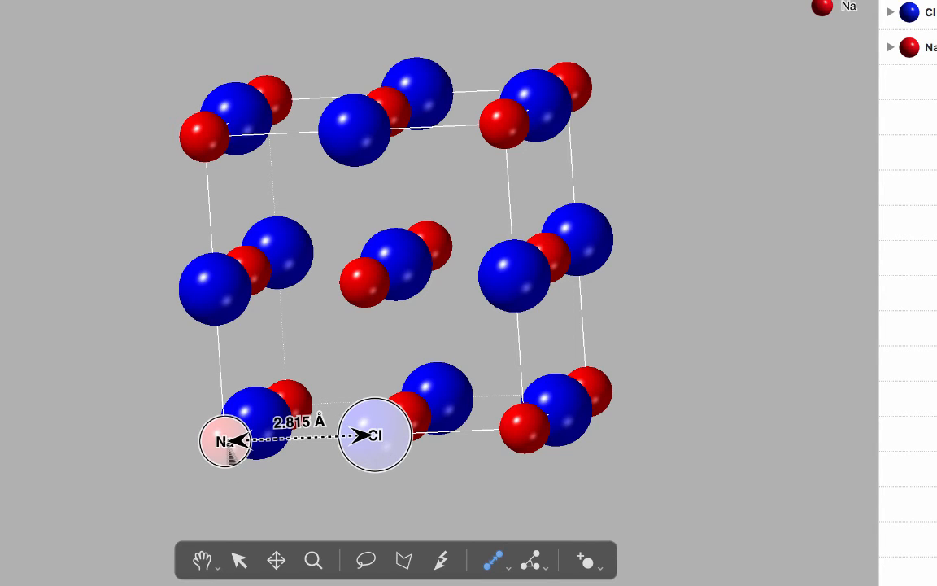
{"action": "left_click", "coordinate": [230, 440]}
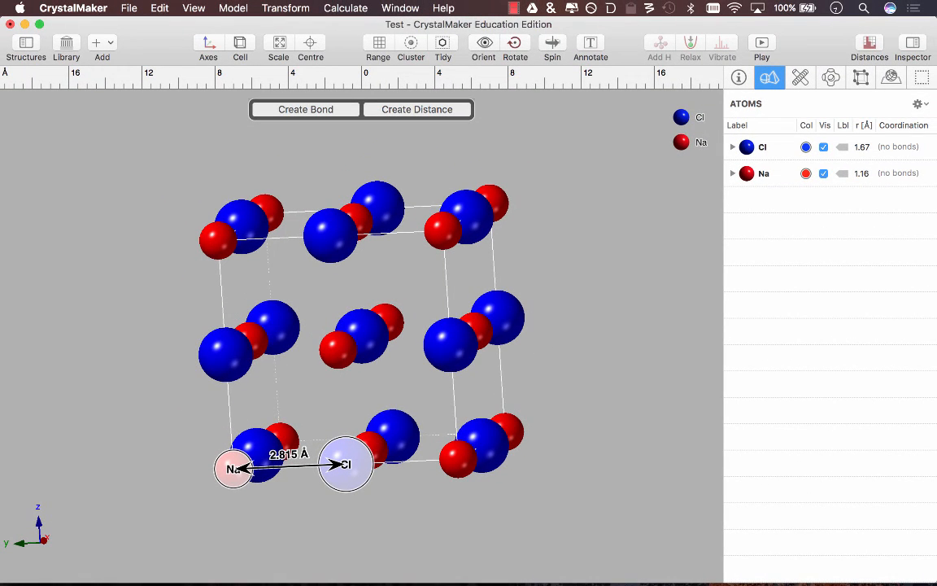
- Examine the interatomic distances from Cl in the Distance Explorer, highlighting the Cl–Na distances ranked 1 to 6, and close it
{"action": "left_click", "coordinate": [869, 45]}
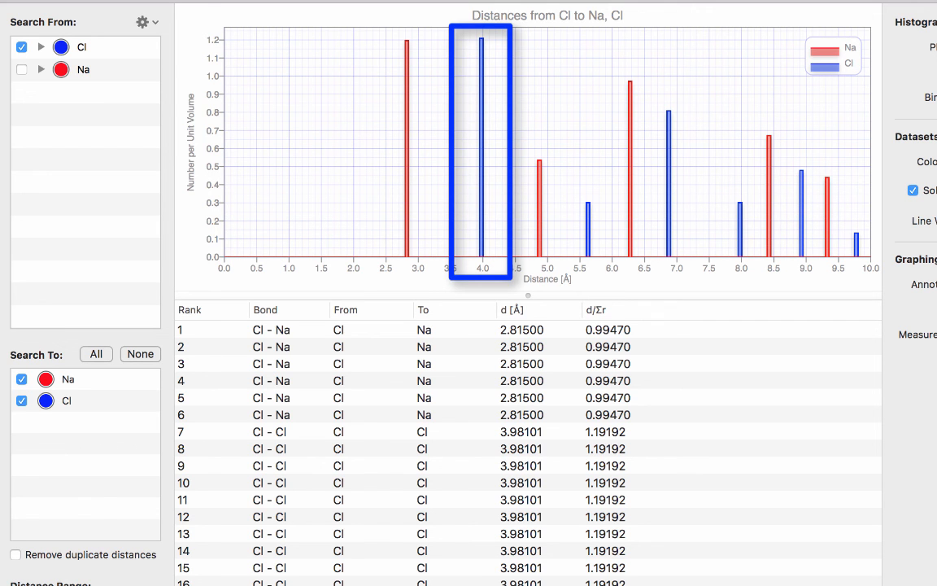
{"action": "left_click", "coordinate": [442, 329]}
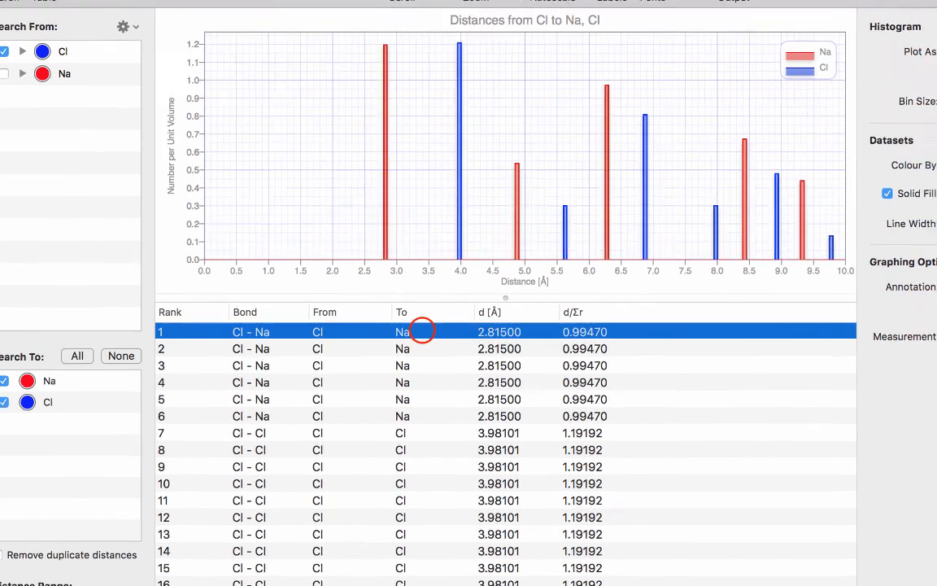
{"action": "left_click_drag", "start_coordinate": [422, 330], "coordinate": [422, 416]}
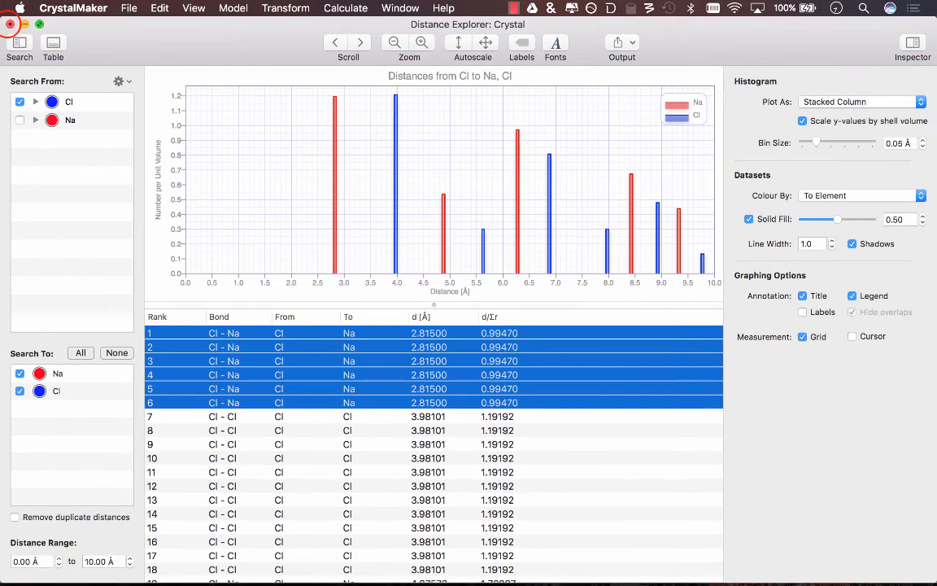
{"action": "left_click", "coordinate": [9, 24]}
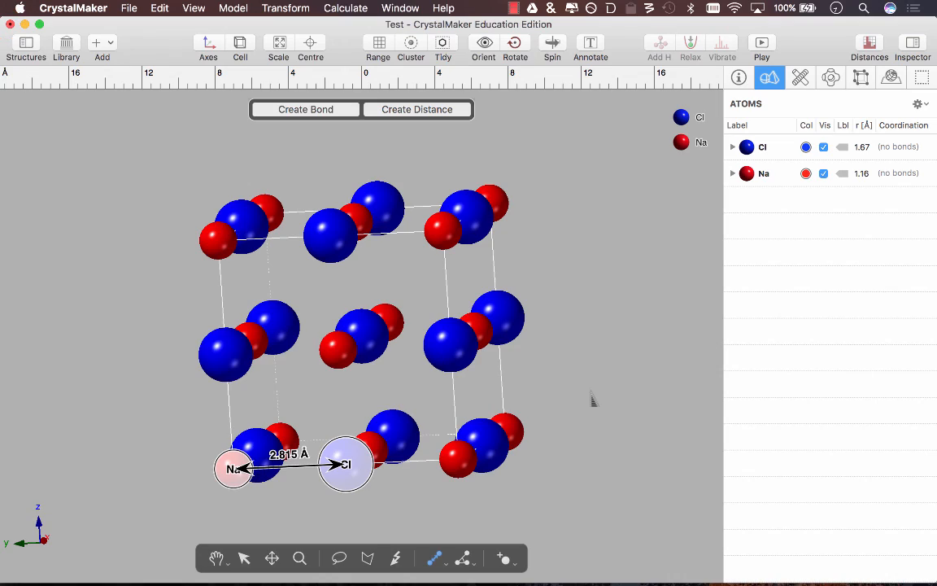